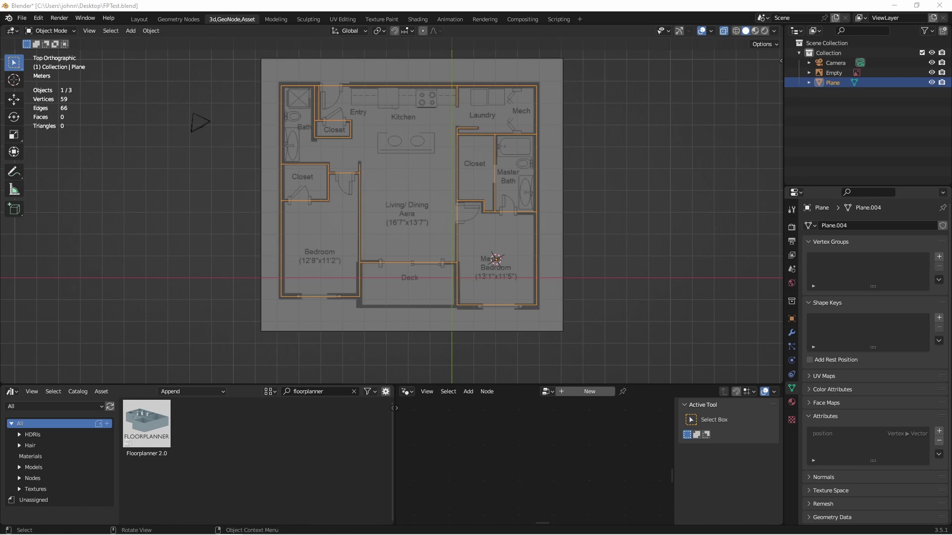
Step: Apply the Floorplanner 2.0 asset to the traced floor plan mesh
{"action": "key", "text": "Tab"}
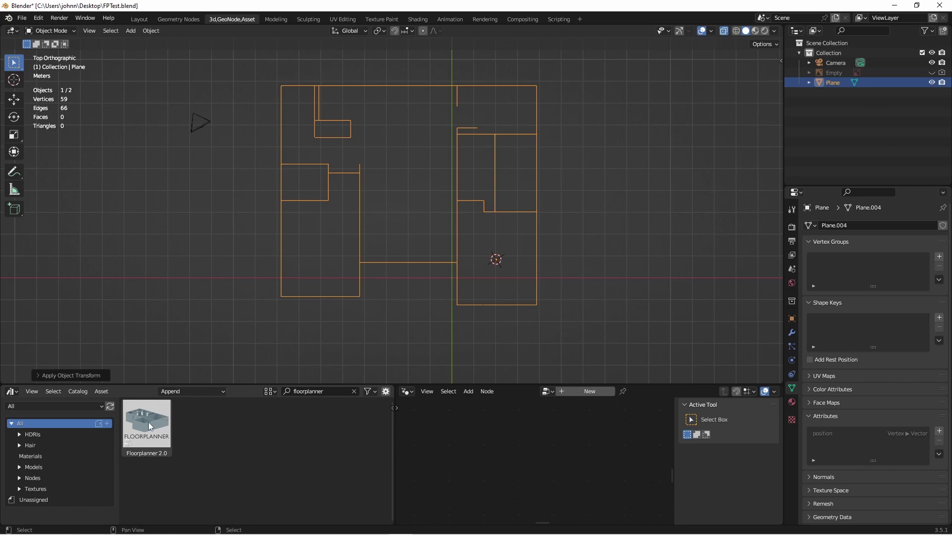
{"action": "left_click_drag", "start_coordinate": [143, 429], "coordinate": [284, 296]}
{"action": "middle_click_drag", "start_coordinate": [417, 312], "coordinate": [707, 46]}
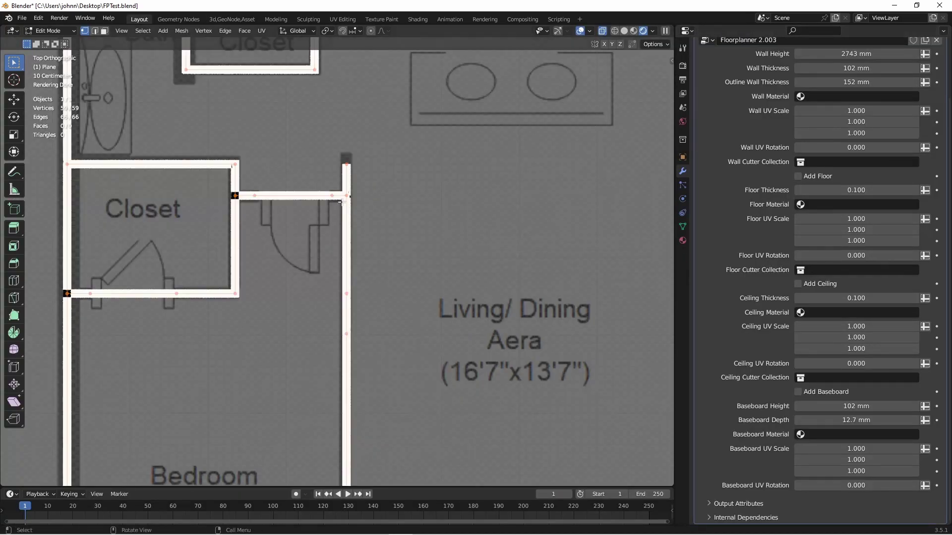
Step: Turn off the Floorplanner modifier's edit-mode display and select the bedroom door edge beside the closet
{"action": "scroll", "coordinate": [877, 93], "scroll_direction": "up", "scroll_amount": 3}
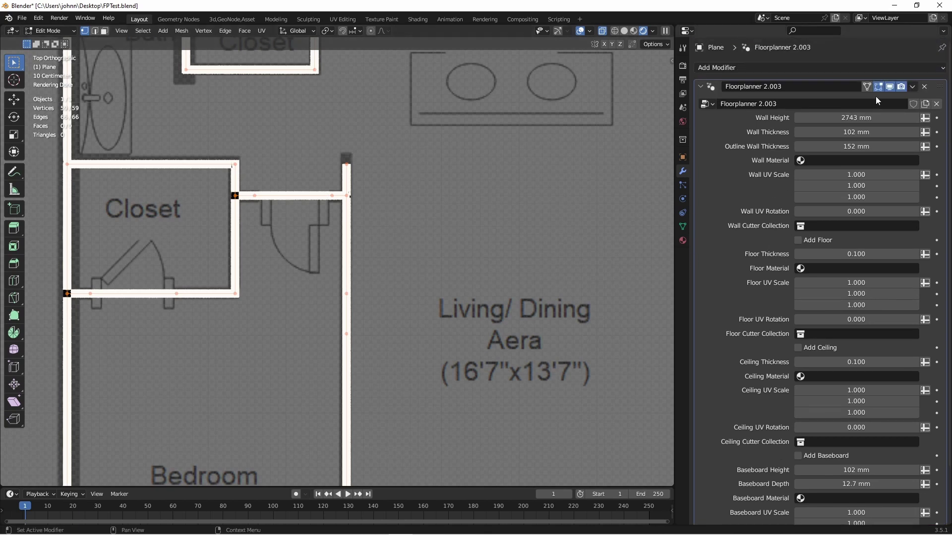
{"action": "left_click", "coordinate": [877, 87]}
{"action": "key", "text": "2"}
{"action": "left_click", "coordinate": [291, 197]}
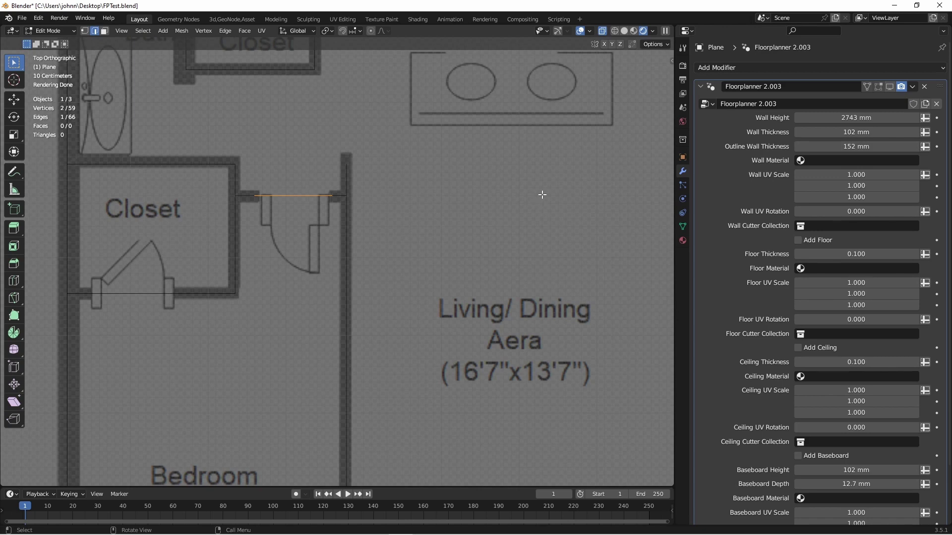
Step: Set the selected bedroom door edge's length to 30 inches (762 mm) with the Floorplanner tools
{"action": "key", "text": "n"}
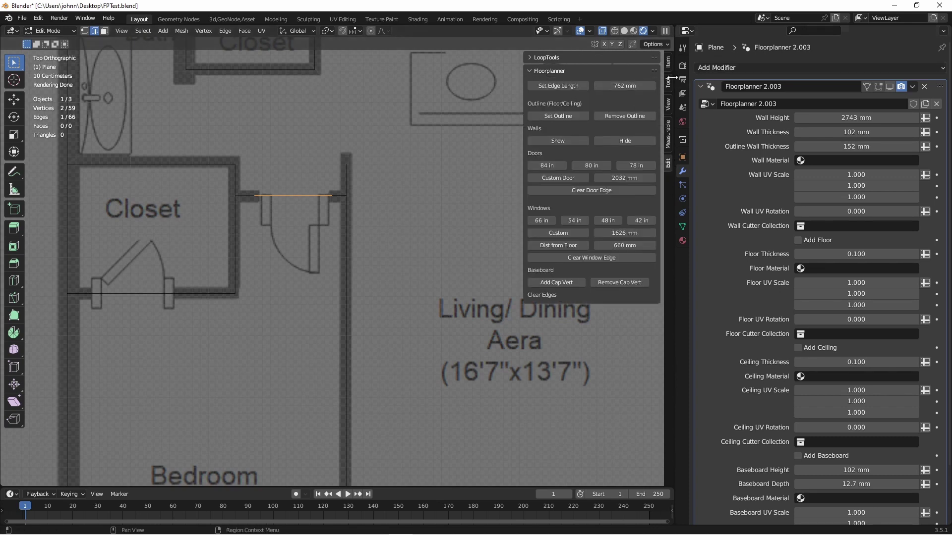
{"action": "left_click", "coordinate": [630, 86]}
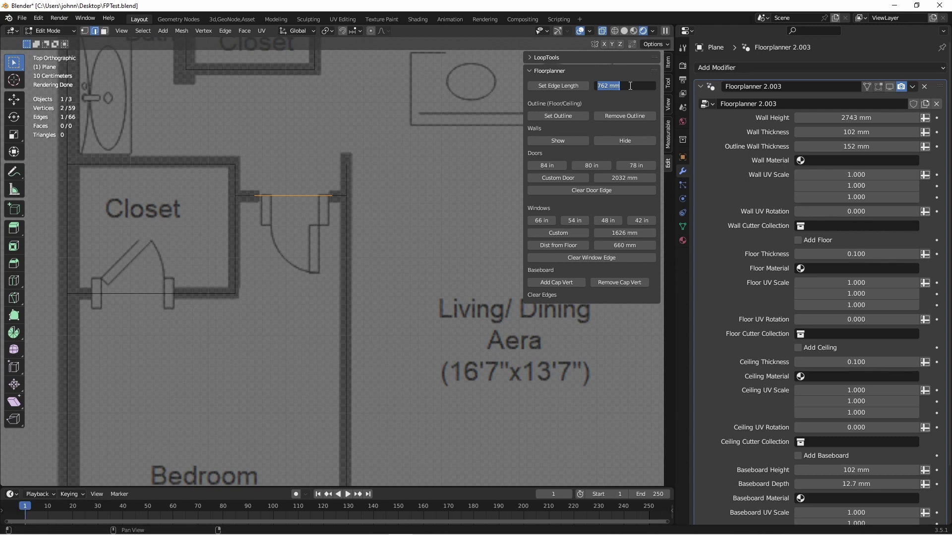
{"action": "type", "text": "30"}
{"action": "key", "text": "Return"}
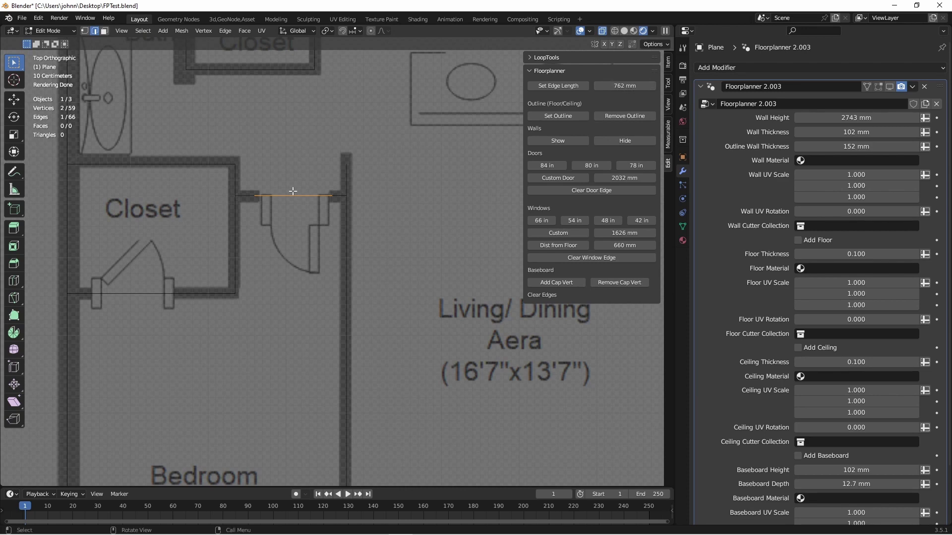
{"action": "left_click", "coordinate": [555, 87]}
{"action": "scroll", "coordinate": [285, 169], "scroll_direction": "up", "scroll_amount": 3}
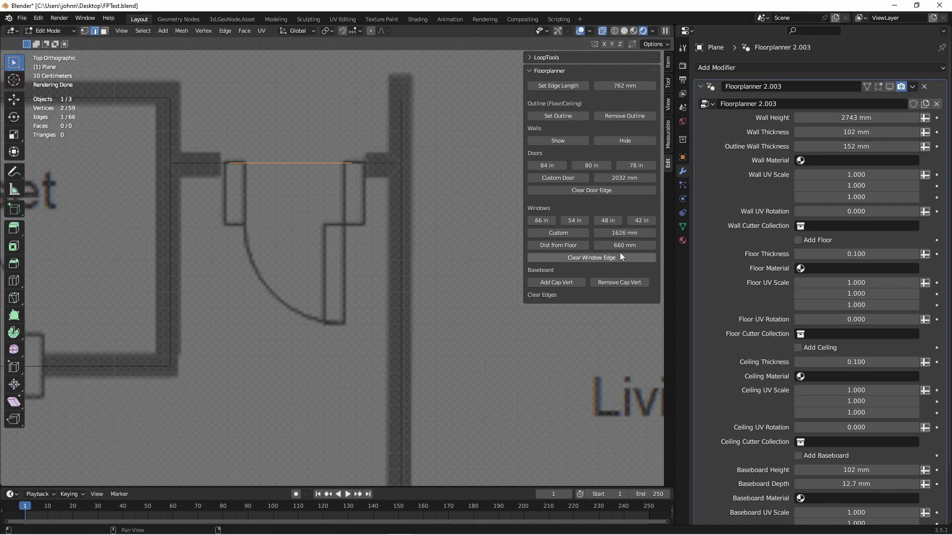
Step: Restore the modifier's edit-mode display and make the selected bedroom edge an 80 in door
{"action": "left_click", "coordinate": [878, 88]}
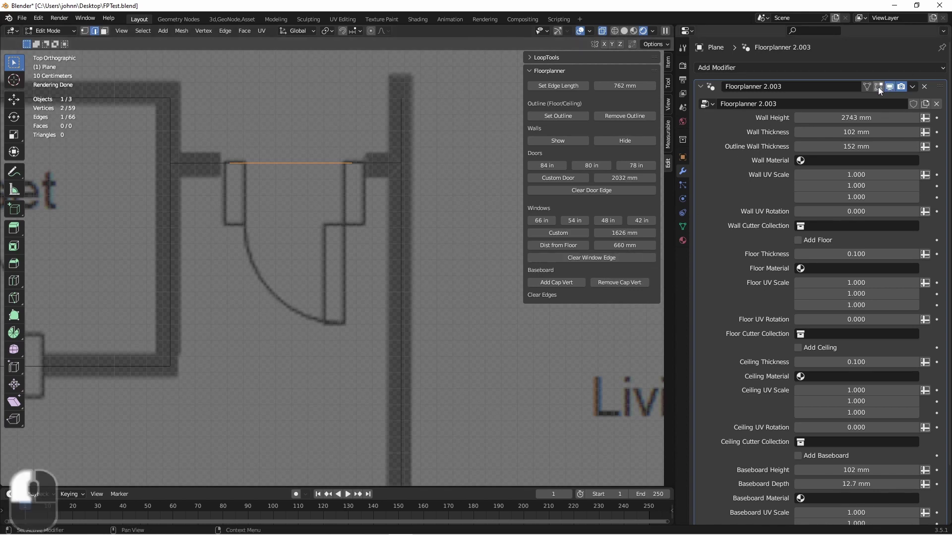
{"action": "middle_click_drag", "start_coordinate": [330, 276], "coordinate": [304, 185]}
{"action": "scroll", "coordinate": [304, 185], "scroll_direction": "down", "scroll_amount": 4}
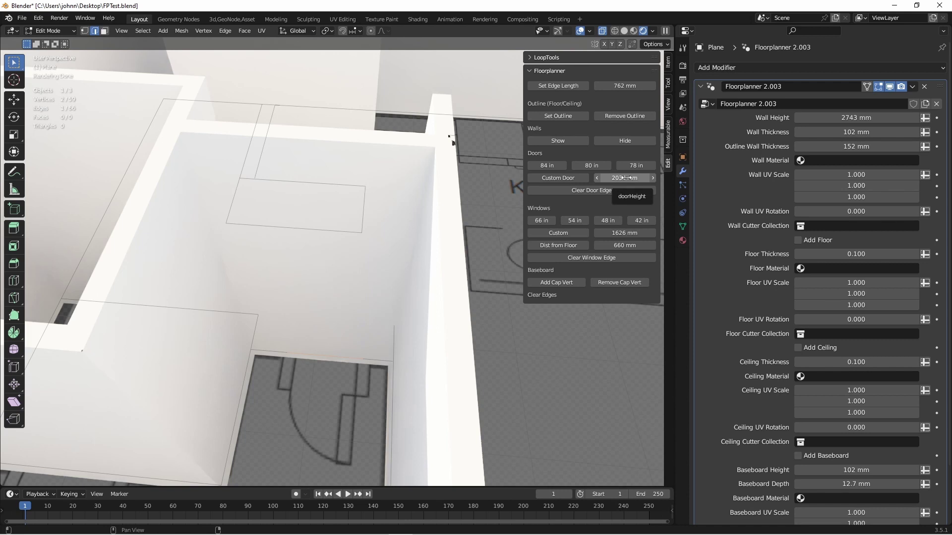
{"action": "left_click", "coordinate": [596, 165]}
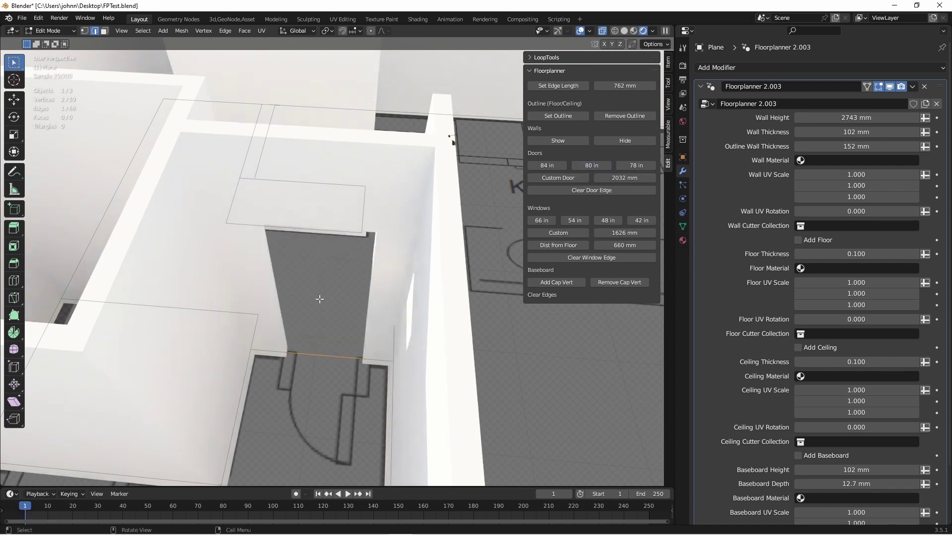
{"action": "middle_click_drag", "start_coordinate": [319, 296], "coordinate": [341, 276]}
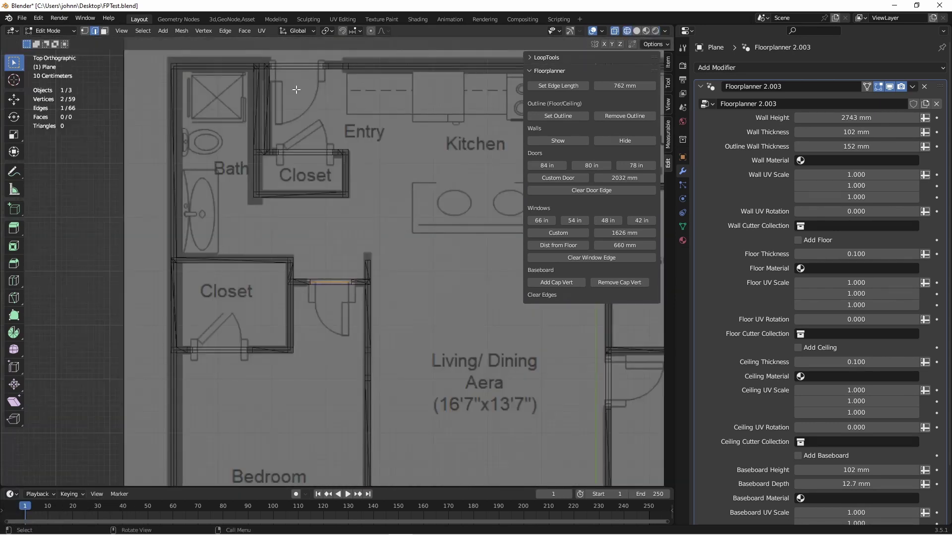
Step: Set the entry, both left-side closet, master bedroom and master bath door edges to 762 mm and make them 80 in doors
{"action": "left_click", "coordinate": [301, 66]}
{"action": "left_click", "coordinate": [299, 152], "text": "shift"}
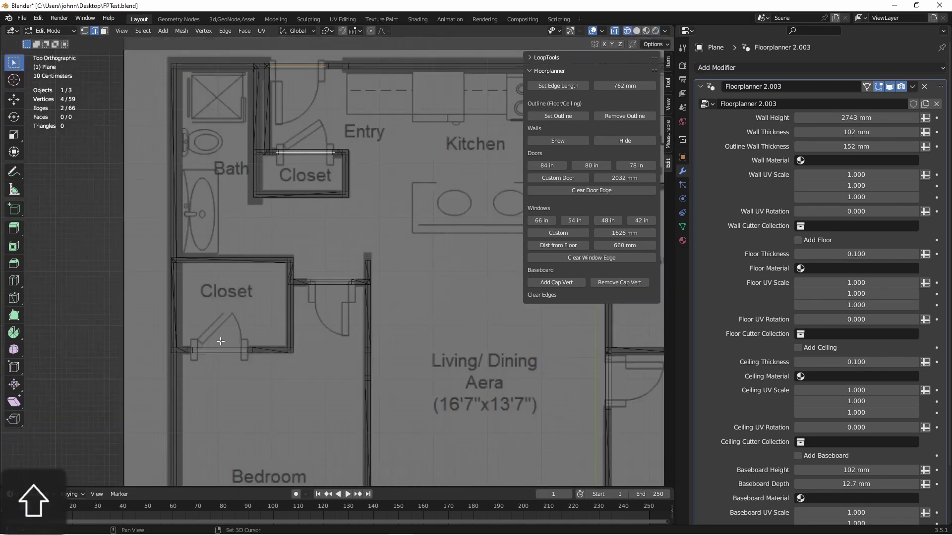
{"action": "left_click", "coordinate": [220, 347], "text": "shift"}
{"action": "scroll", "coordinate": [406, 297], "scroll_direction": "down", "scroll_amount": 3}
{"action": "middle_click_drag", "start_coordinate": [425, 282], "coordinate": [259, 243], "text": "shift"}
{"action": "left_click", "coordinate": [329, 292], "text": "shift"}
{"action": "left_click", "coordinate": [401, 289], "text": "shift"}
{"action": "left_click", "coordinate": [572, 85]}
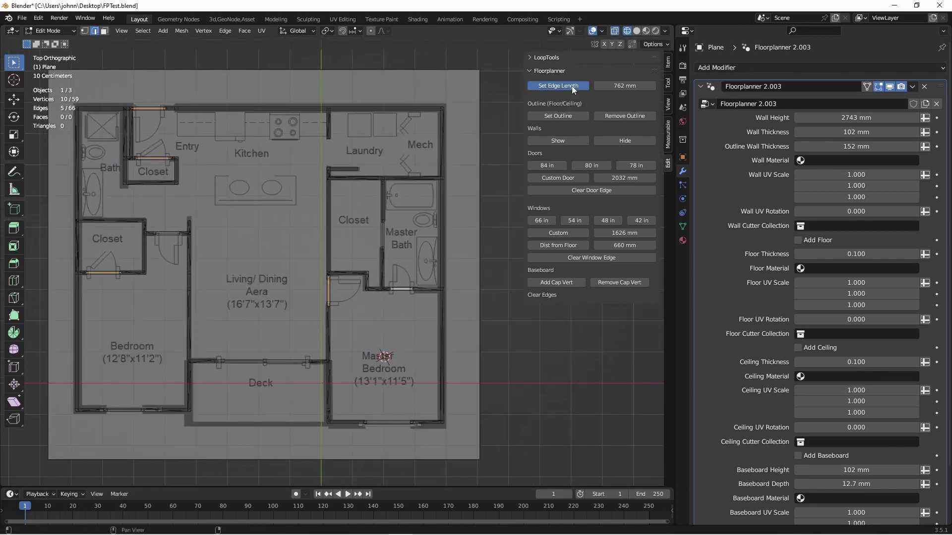
{"action": "left_click", "coordinate": [579, 165]}
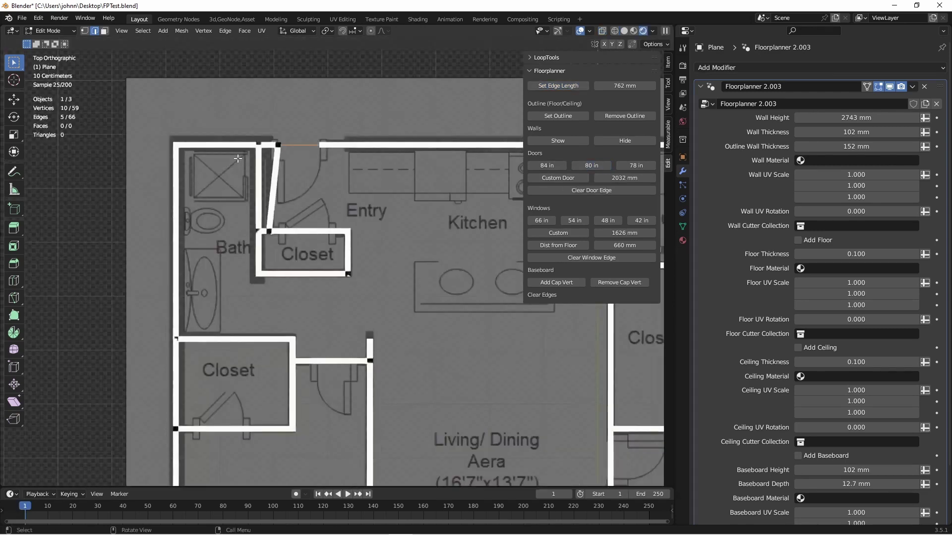
Step: Move the vertex joining the slanted bath wall to the entry door edge along X, back toward the wall line
{"action": "scroll", "coordinate": [327, 252], "scroll_direction": "up", "scroll_amount": 2}
{"action": "middle_click_drag", "start_coordinate": [237, 106], "coordinate": [286, 163], "text": "shift"}
{"action": "scroll", "coordinate": [286, 162], "scroll_direction": "up", "scroll_amount": 2}
{"action": "key", "text": "shift+z"}
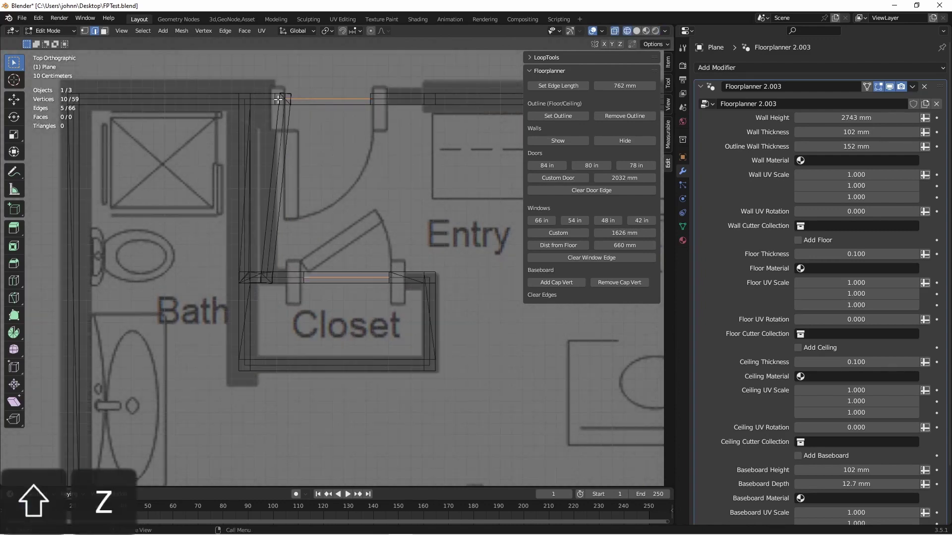
{"action": "scroll", "coordinate": [278, 99], "scroll_direction": "up", "scroll_amount": 3}
{"action": "middle_click_drag", "start_coordinate": [276, 96], "coordinate": [343, 272], "text": "shift"}
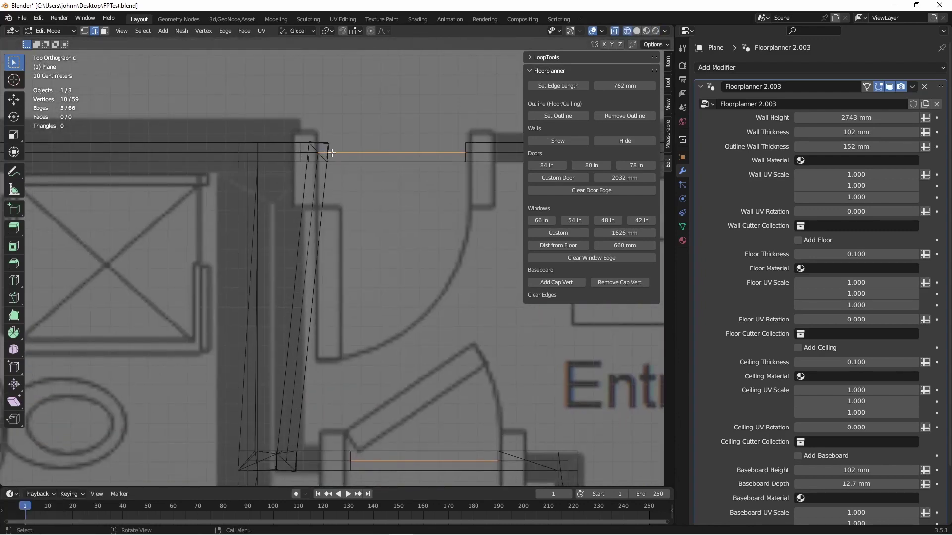
{"action": "key", "text": "1"}
{"action": "left_click", "coordinate": [320, 152]}
{"action": "key", "text": "g"}
{"action": "key", "text": "x"}
{"action": "left_click", "coordinate": [281, 152]}
Step: Straighten the slanted wall beside the entry by aligning its vertices with a zero X scale and moving them along X
{"action": "middle_click_drag", "start_coordinate": [485, 288], "coordinate": [466, 285]}
{"action": "key", "text": "s"}
{"action": "key", "text": "x"}
{"action": "key", "text": "0"}
{"action": "left_click", "coordinate": [431, 276]}
{"action": "key", "text": "g"}
{"action": "key", "text": "x"}
{"action": "left_click", "coordinate": [328, 247]}
Step: Merge the straightened wall's overlapping vertices by distance and extend a vertex toward the entry door edge
{"action": "key", "text": "m"}
{"action": "key", "text": "b"}
{"action": "left_click", "coordinate": [297, 187]}
{"action": "left_click", "coordinate": [298, 471]}
{"action": "left_click", "coordinate": [285, 152]}
{"action": "key", "text": "alt+d"}
{"action": "left_click", "coordinate": [342, 157]}
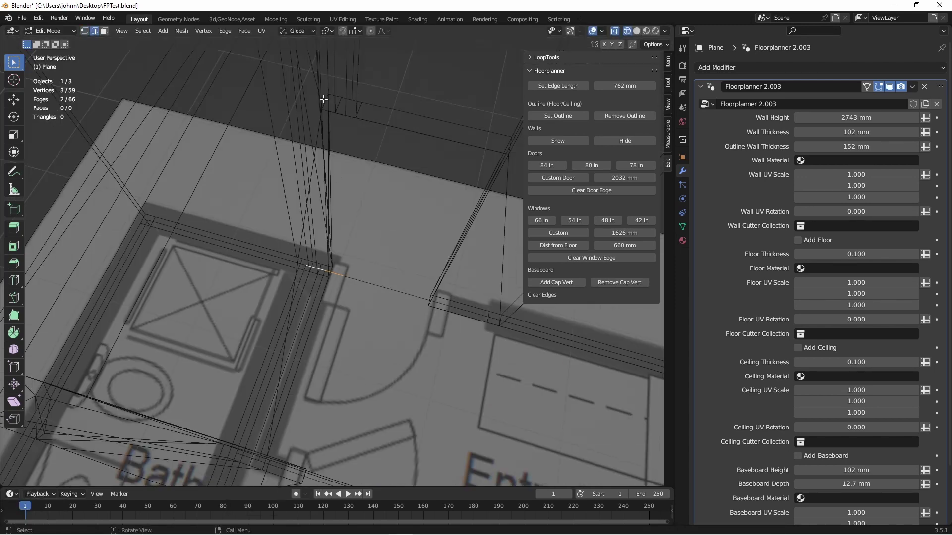
Step: Clear the door setting from the short edge between the straightened wall and the entry door
{"action": "left_click", "coordinate": [339, 276]}
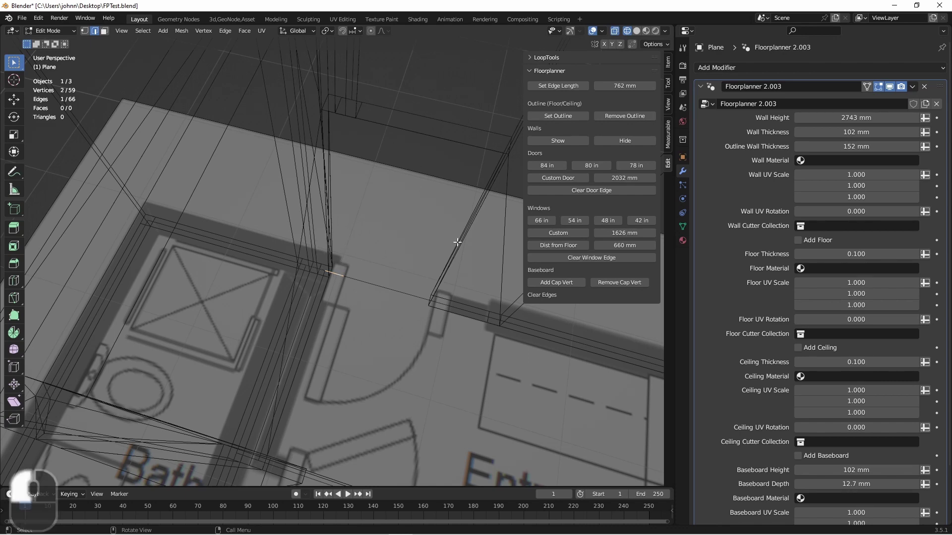
{"action": "left_click", "coordinate": [577, 192]}
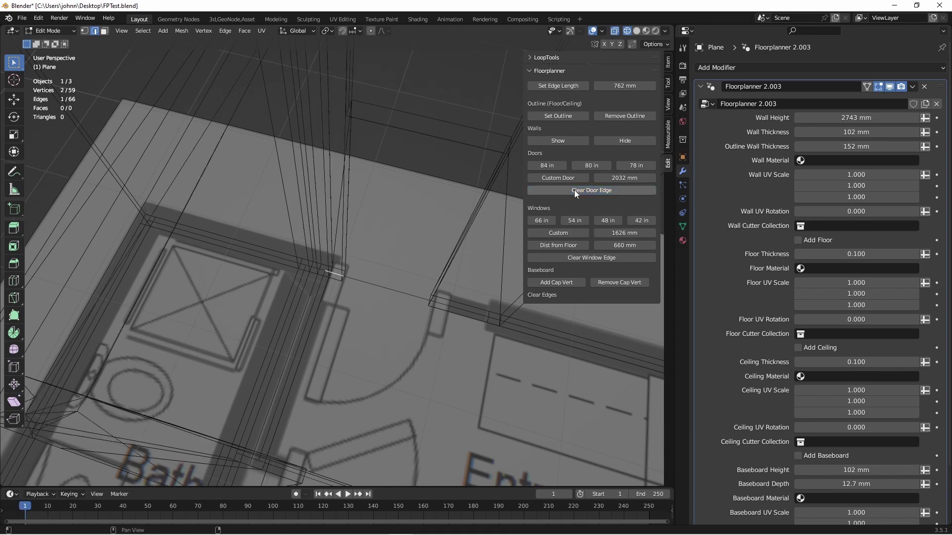
{"action": "key", "text": "shift+z"}
{"action": "scroll", "coordinate": [375, 273], "scroll_direction": "down", "scroll_amount": 4}
Step: Make the wide opening edge between the living area and the deck an 80 in door
{"action": "key", "text": "grave"}
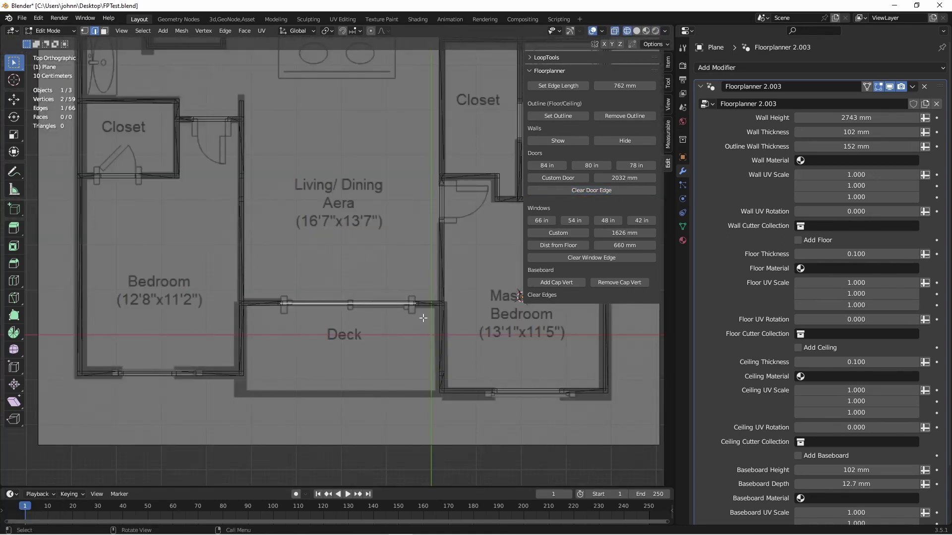
{"action": "left_click", "coordinate": [580, 164]}
{"action": "middle_click_drag", "start_coordinate": [397, 302], "coordinate": [397, 249]}
{"action": "key", "text": "shift+z"}
{"action": "middle_click_drag", "start_coordinate": [190, 322], "coordinate": [189, 348]}
Step: Make the exterior window edges of the bedroom and the master bedroom 54 in windows
{"action": "key", "text": "grave"}
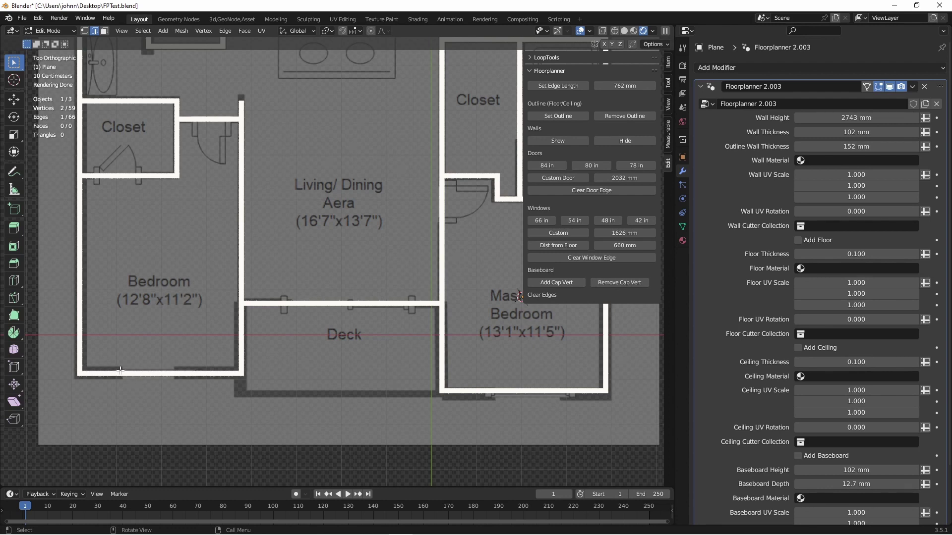
{"action": "key", "text": "Tab"}
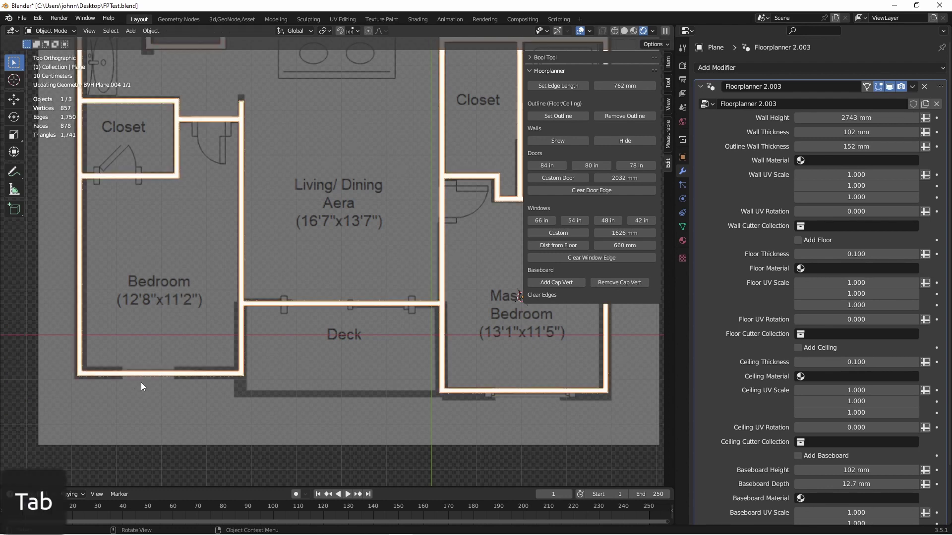
{"action": "key", "text": "shift+z"}
{"action": "left_click", "coordinate": [155, 377]}
{"action": "key", "text": "Tab"}
{"action": "middle_click_drag", "start_coordinate": [154, 377], "coordinate": [342, 322]}
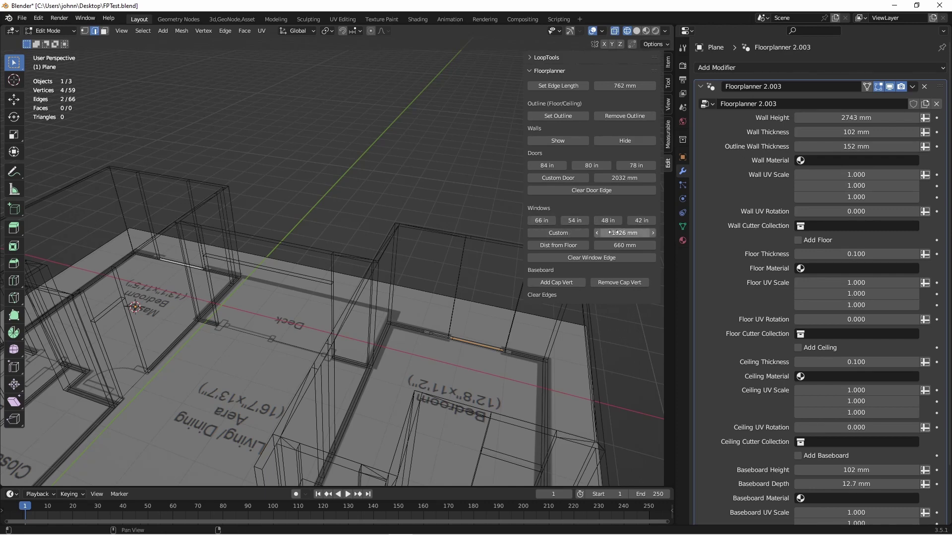
{"action": "left_click", "coordinate": [579, 222]}
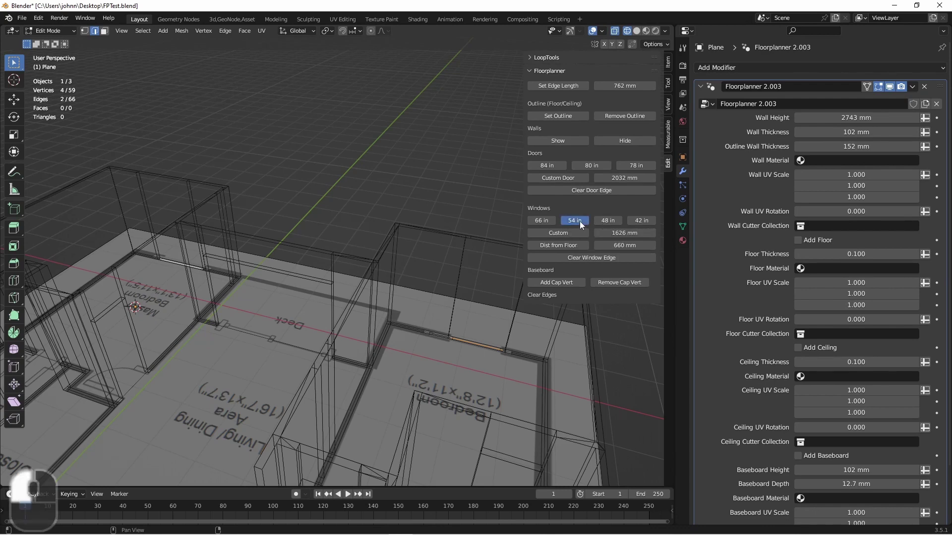
{"action": "middle_click_drag", "start_coordinate": [578, 221], "coordinate": [433, 273], "text": "shift"}
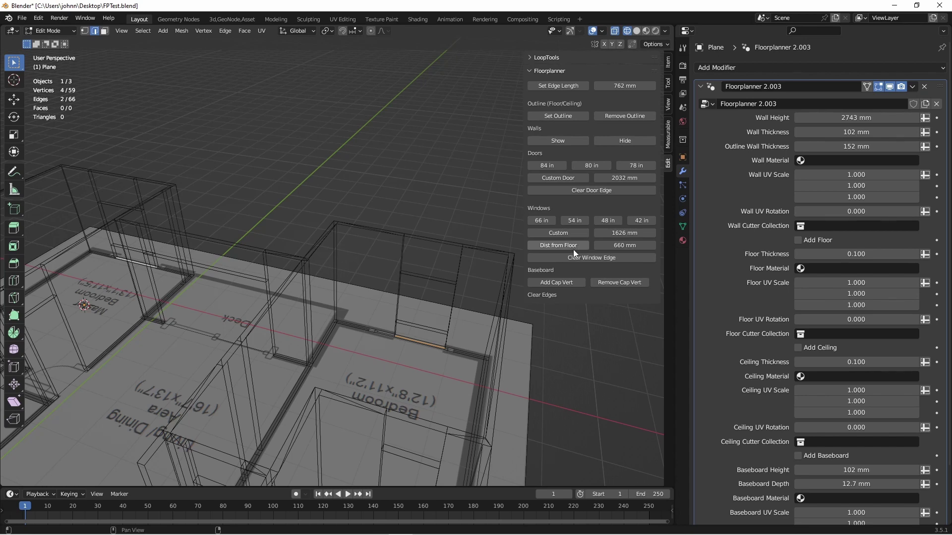
Step: Set the two windows' distance from the floor to 26 inches
{"action": "left_click", "coordinate": [611, 246]}
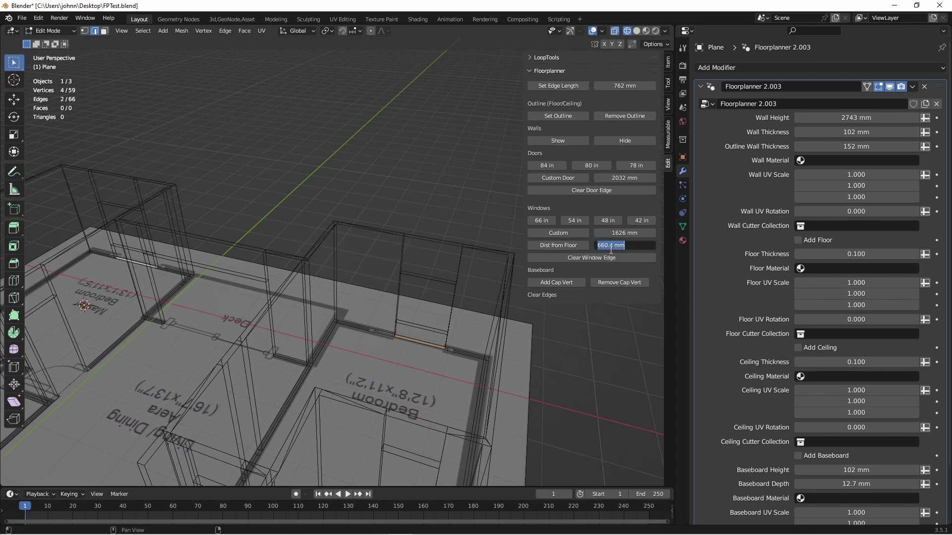
{"action": "type", "text": "26\""}
{"action": "key", "text": "Return"}
{"action": "left_click", "coordinate": [575, 245]}
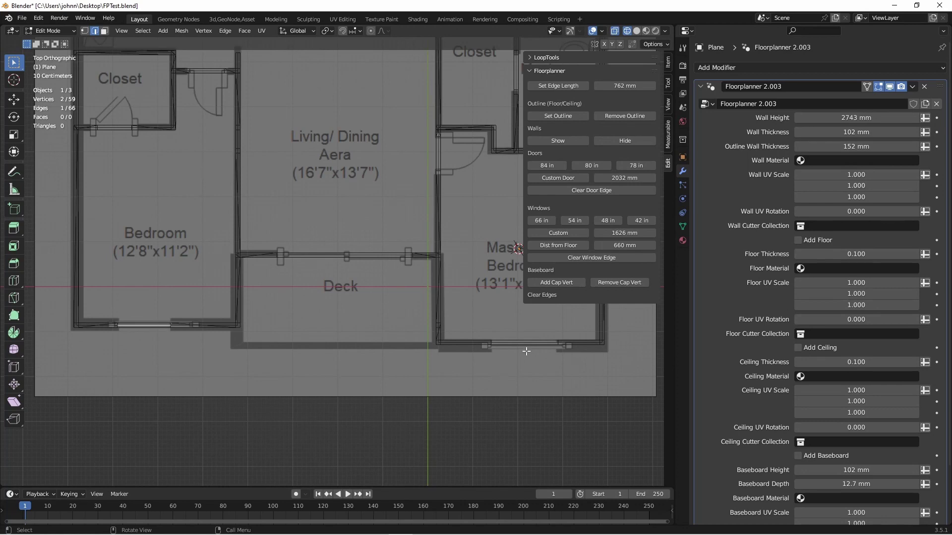
Step: Set the length of both bedroom window edges to 4 feet and view the finished openings in 3D
{"action": "left_click", "coordinate": [530, 343], "text": "shift"}
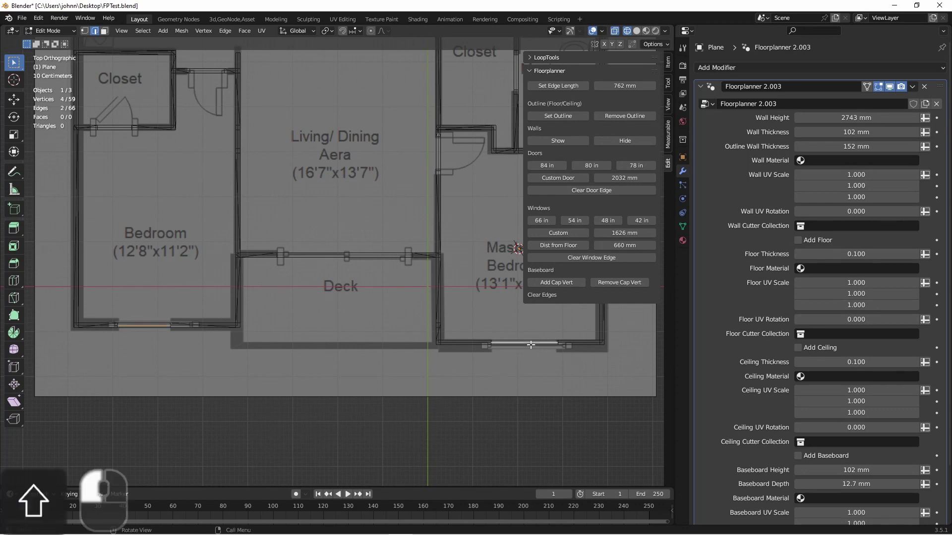
{"action": "left_click", "coordinate": [619, 86]}
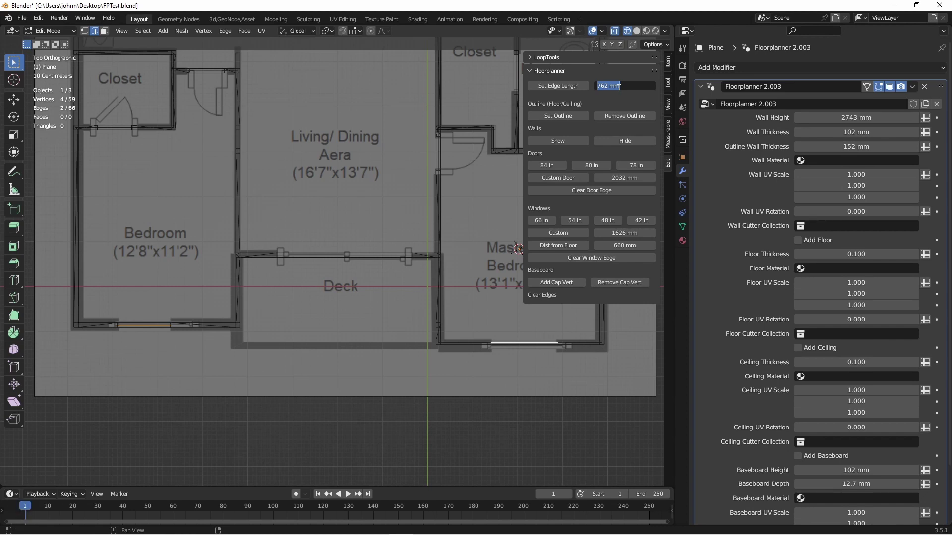
{"action": "type", "text": "4'"}
{"action": "key", "text": "Return"}
{"action": "left_click", "coordinate": [578, 84]}
{"action": "key", "text": "Tab"}
{"action": "mouse_move", "coordinate": [474, 375]}
{"action": "middle_mouse_down"}
{"action": "mouse_move", "coordinate": [469, 335]}
{"action": "mouse_move", "coordinate": [407, 368]}
{"action": "mouse_move", "coordinate": [405, 424]}
{"action": "middle_mouse_up"}
{"action": "key", "text": "shift+z"}
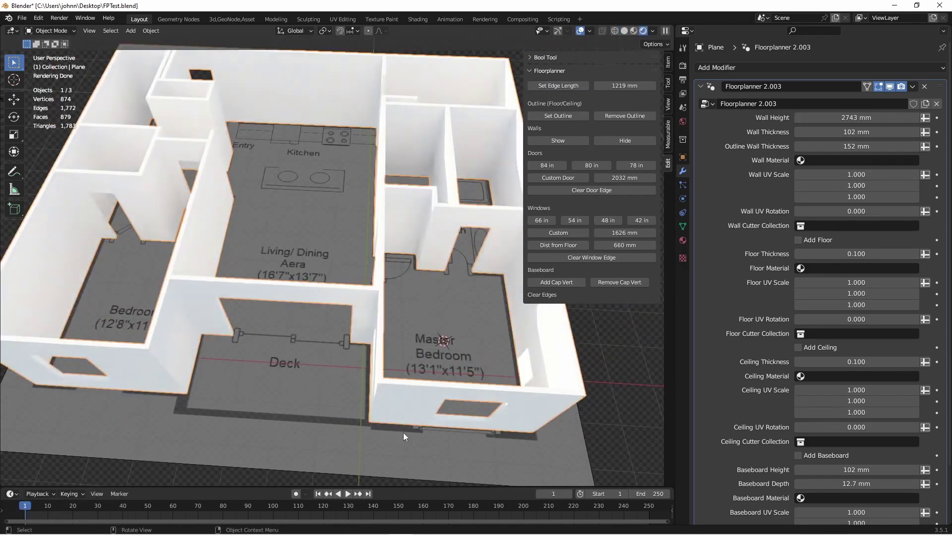
Step: Select all exterior perimeter edges of the floor plan and set them as the outline for floor and ceiling
{"action": "key", "text": "KP_7"}
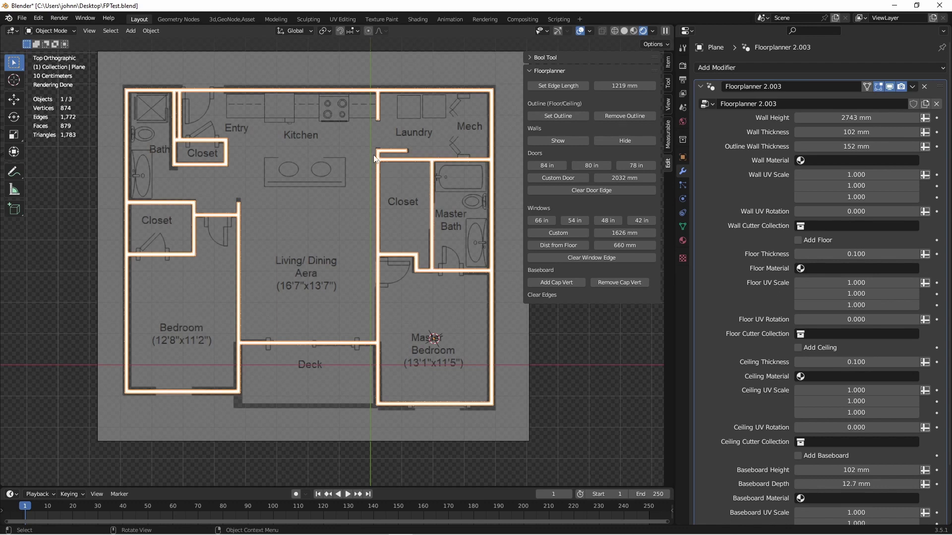
{"action": "key", "text": "Tab"}
{"action": "left_click_drag", "start_coordinate": [139, 79], "coordinate": [358, 400]}
{"action": "left_click_drag", "start_coordinate": [399, 420], "coordinate": [395, 403], "text": "shift"}
{"action": "left_click_drag", "start_coordinate": [395, 404], "coordinate": [358, 337], "text": "shift"}
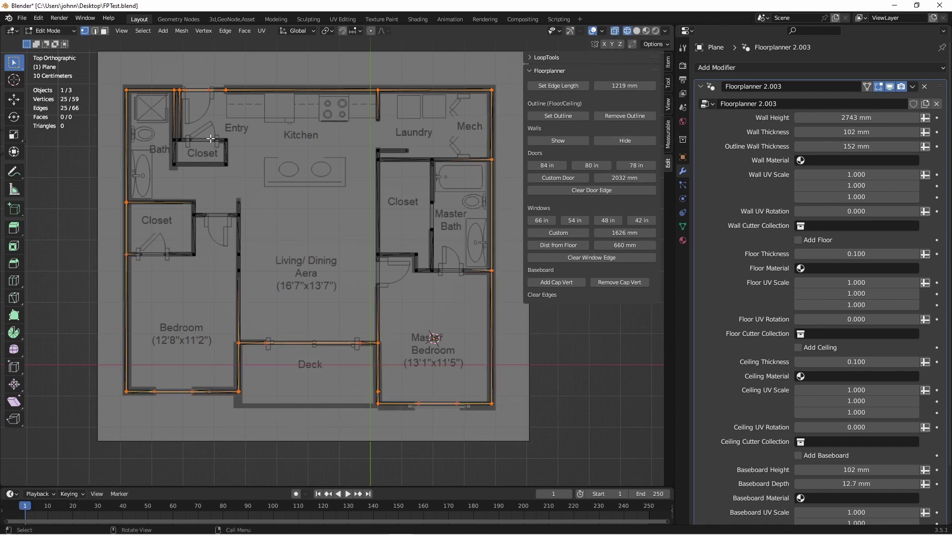
{"action": "key", "text": "2"}
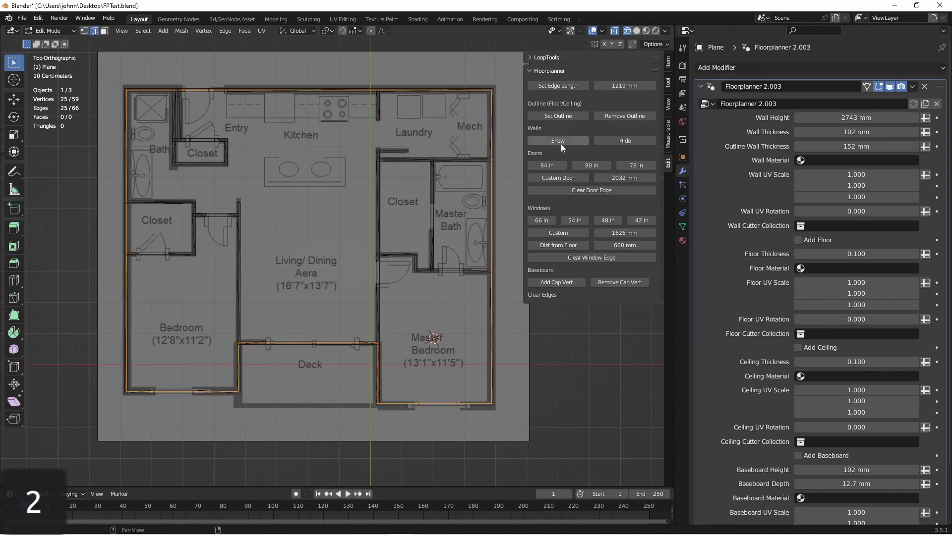
{"action": "left_click", "coordinate": [552, 116]}
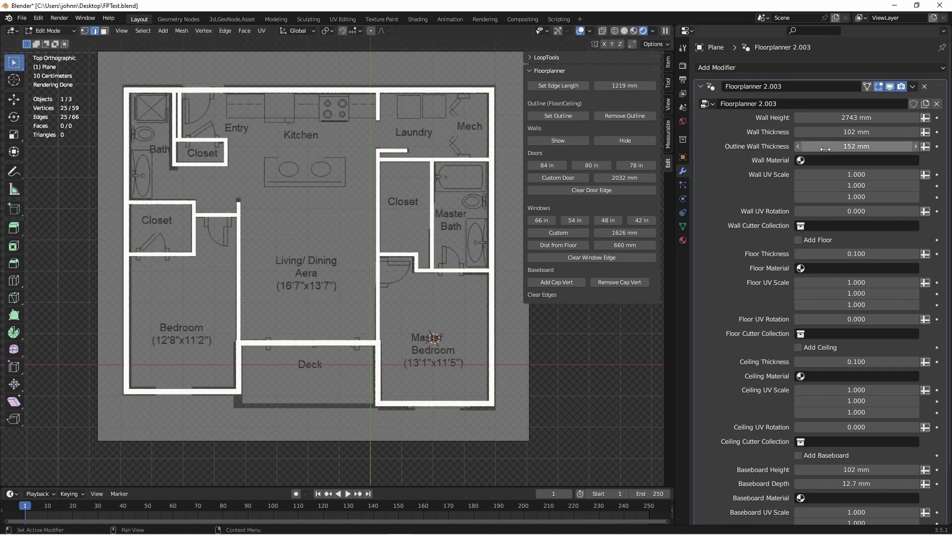
Step: Try different outline wall thicknesses on the exterior walls, including 102 mm
{"action": "left_click_drag", "start_coordinate": [849, 146], "coordinate": [878, 146]}
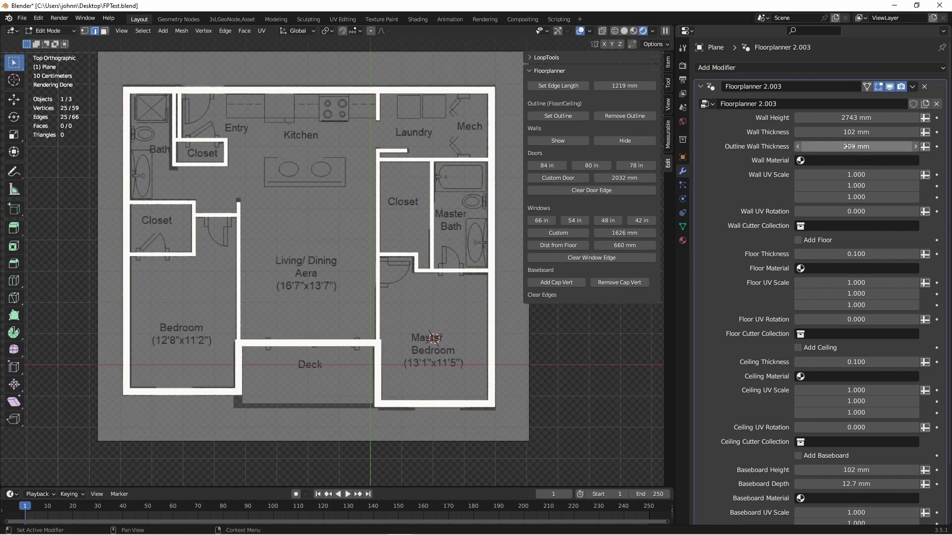
{"action": "left_click", "coordinate": [850, 147]}
{"action": "type", "text": "102"}
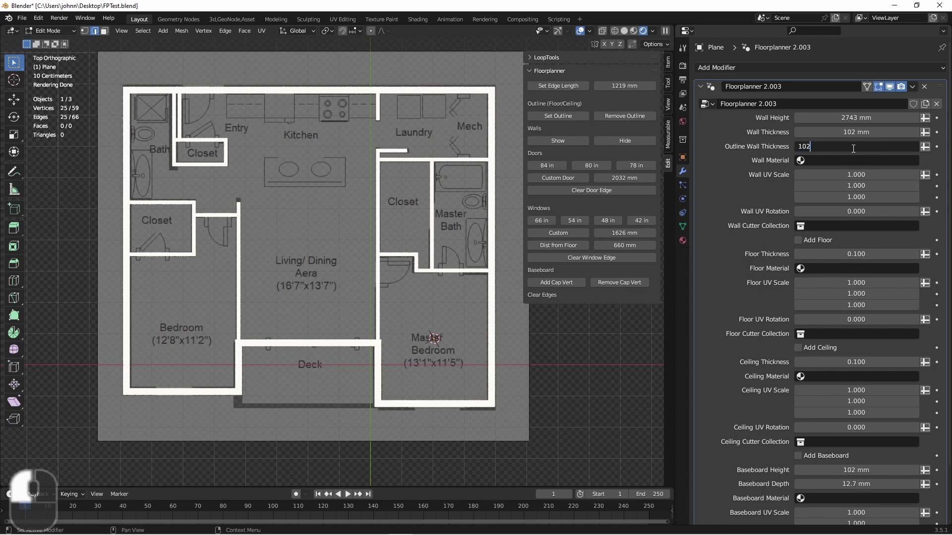
{"action": "key", "text": "Return"}
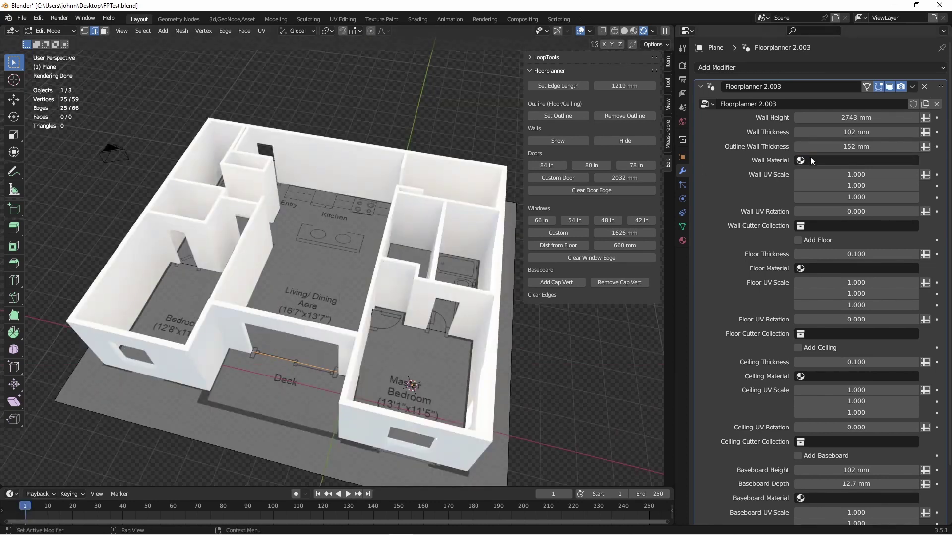
Step: Assign Material.001 as the wall material
{"action": "left_click", "coordinate": [811, 159]}
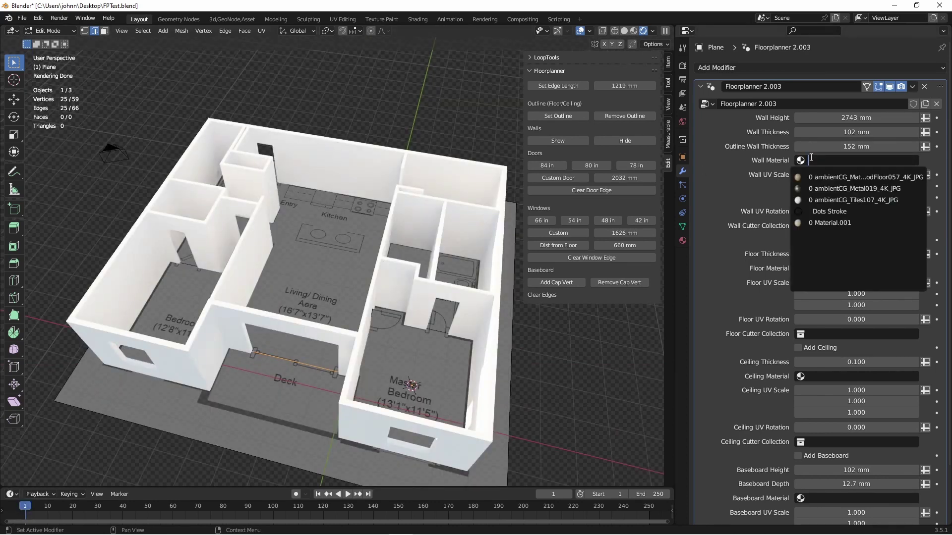
{"action": "left_click", "coordinate": [829, 223]}
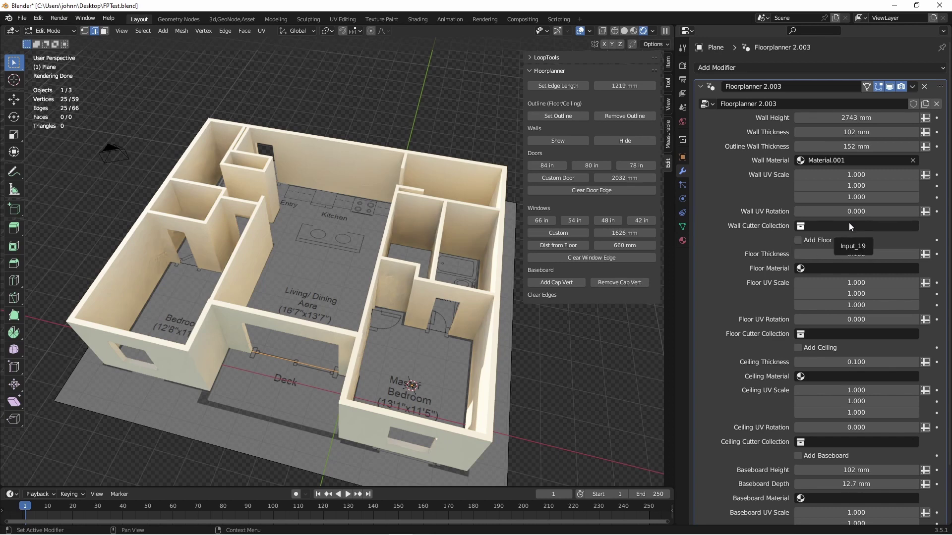
Step: Add a floor to the floor plan and assign it the ambientCG Floor057_4K_JPG wood material
{"action": "left_click", "coordinate": [798, 240]}
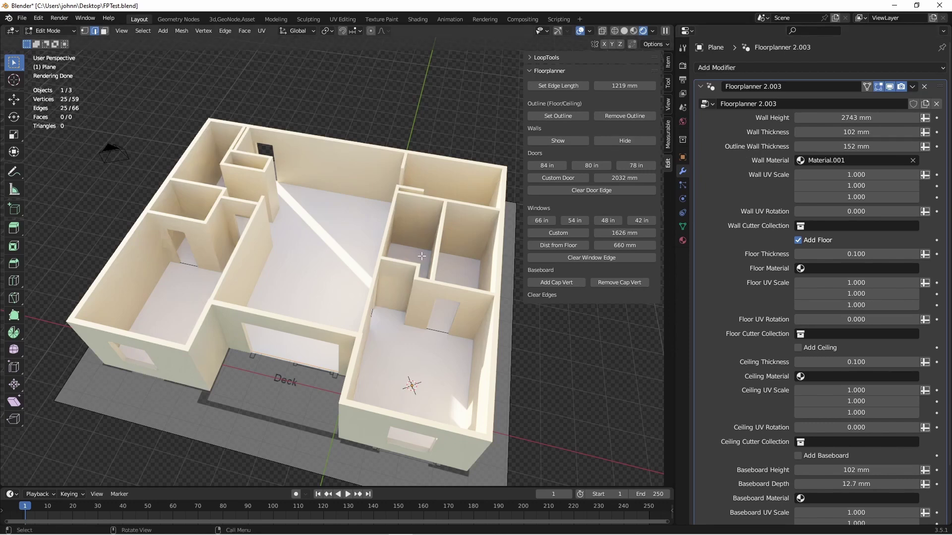
{"action": "left_click", "coordinate": [813, 268]}
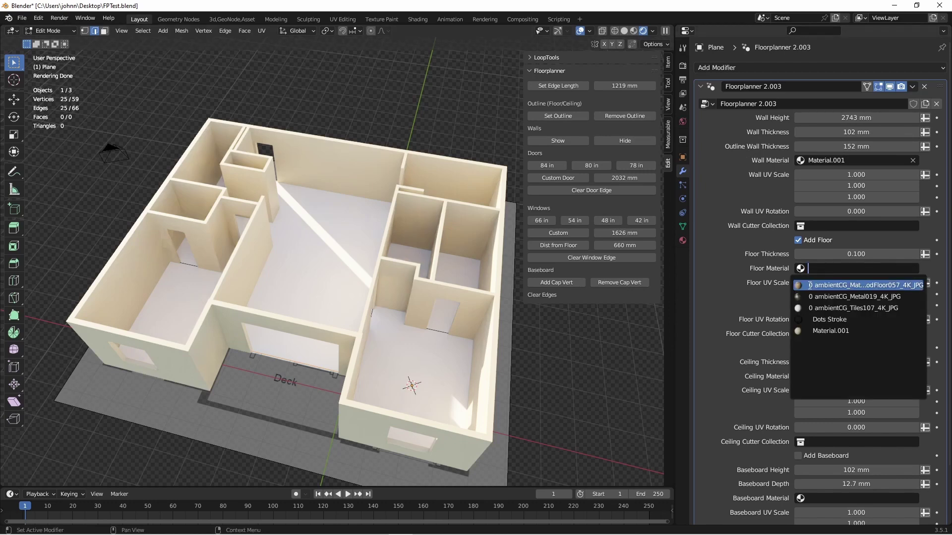
{"action": "left_click", "coordinate": [842, 285]}
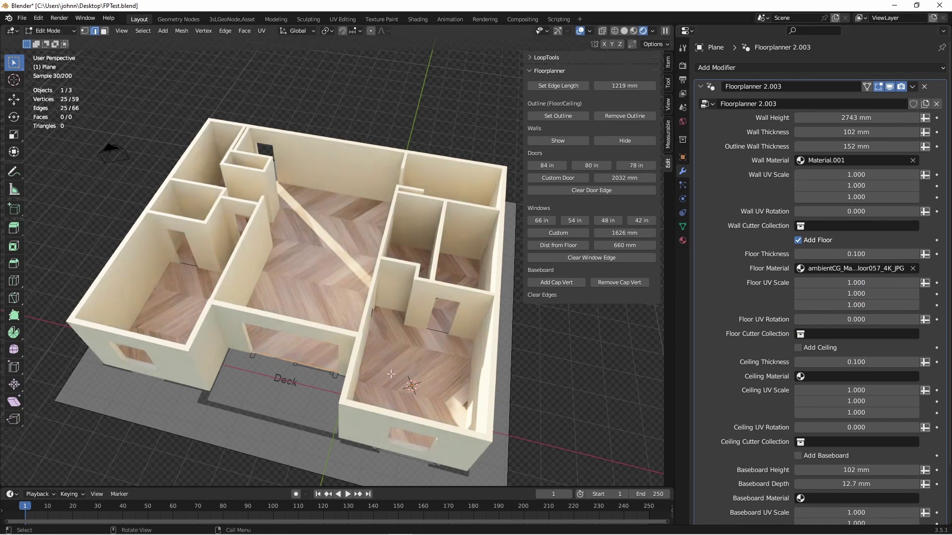
Step: Set the floor UV scale to 5 on all three axes and the floor UV rotation to pi/4
{"action": "key", "text": "KP_7"}
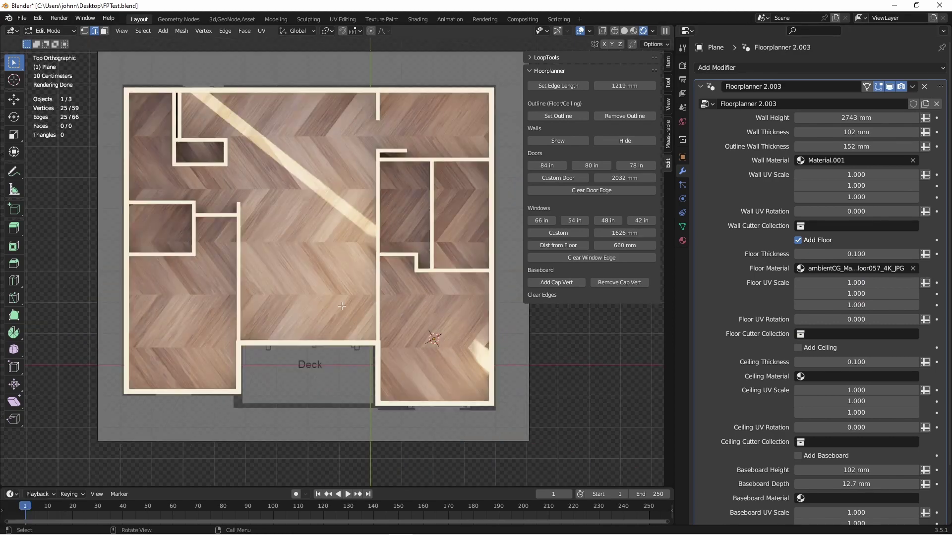
{"action": "middle_click_drag", "start_coordinate": [339, 308], "coordinate": [330, 284]}
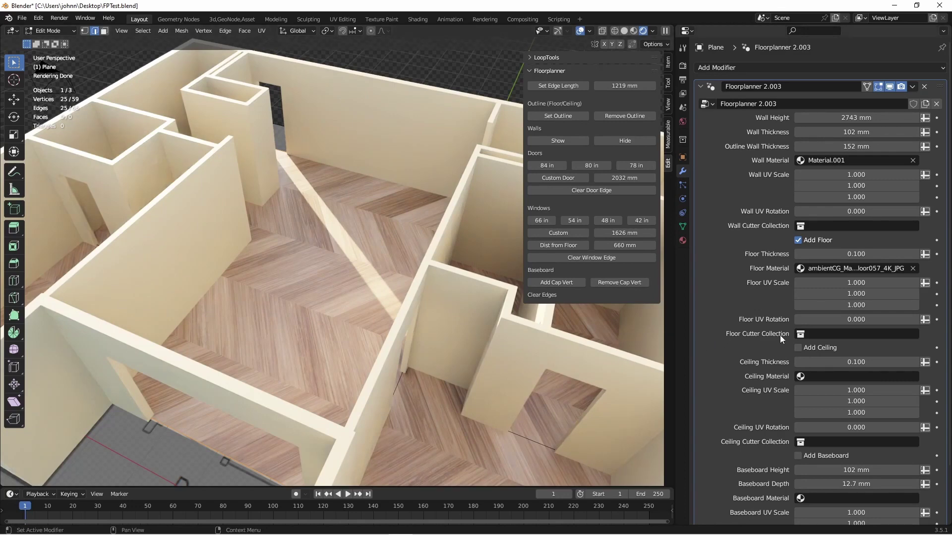
{"action": "key", "text": "Escape"}
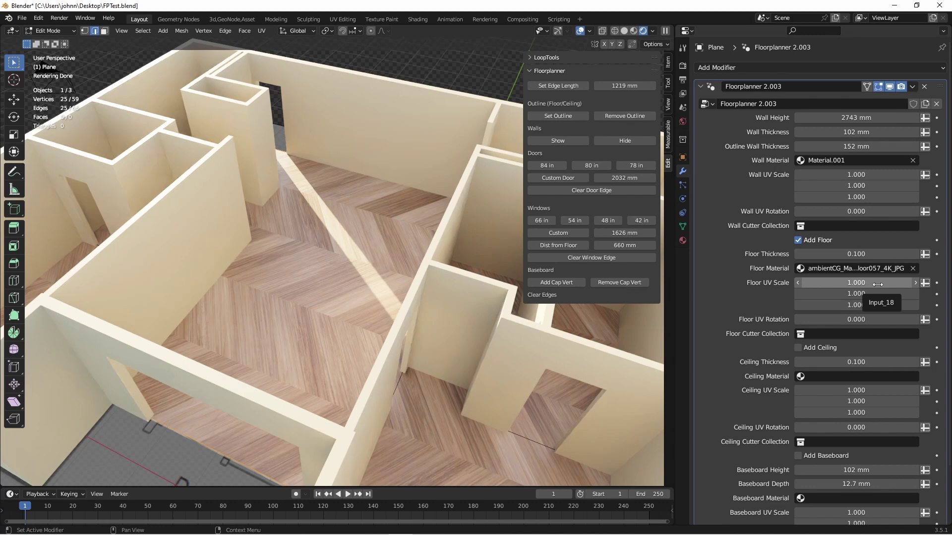
{"action": "left_click_drag", "start_coordinate": [878, 284], "coordinate": [877, 305]}
{"action": "type", "text": "5"}
{"action": "key", "text": "Return"}
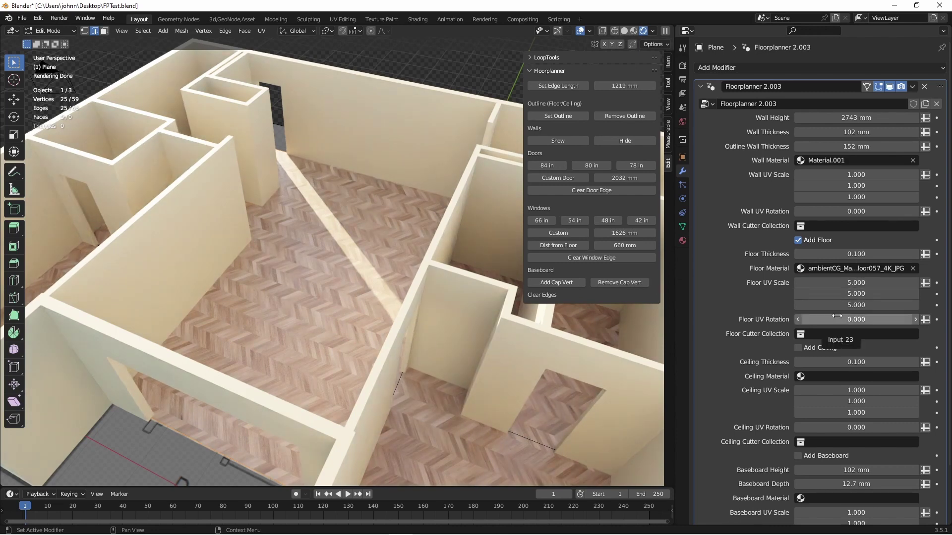
{"action": "left_click", "coordinate": [845, 321]}
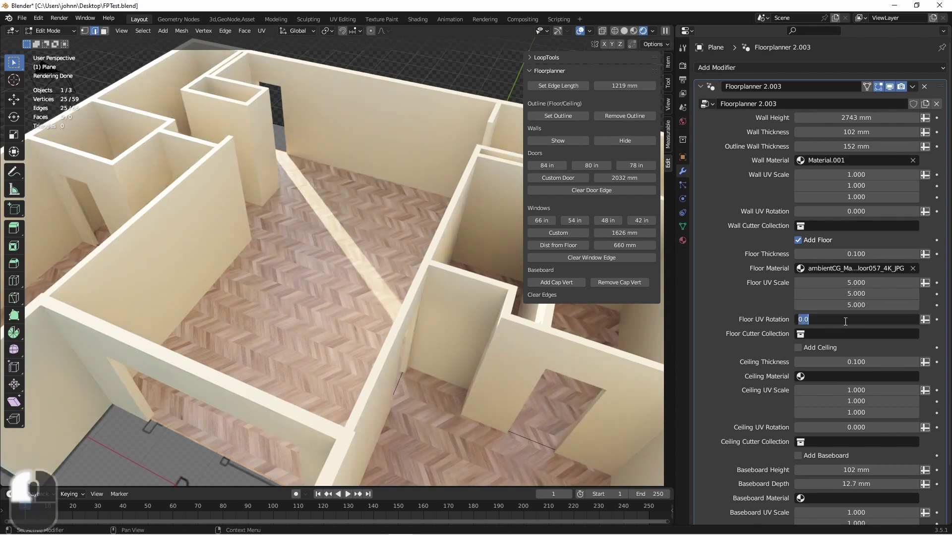
{"action": "type", "text": "pi/4"}
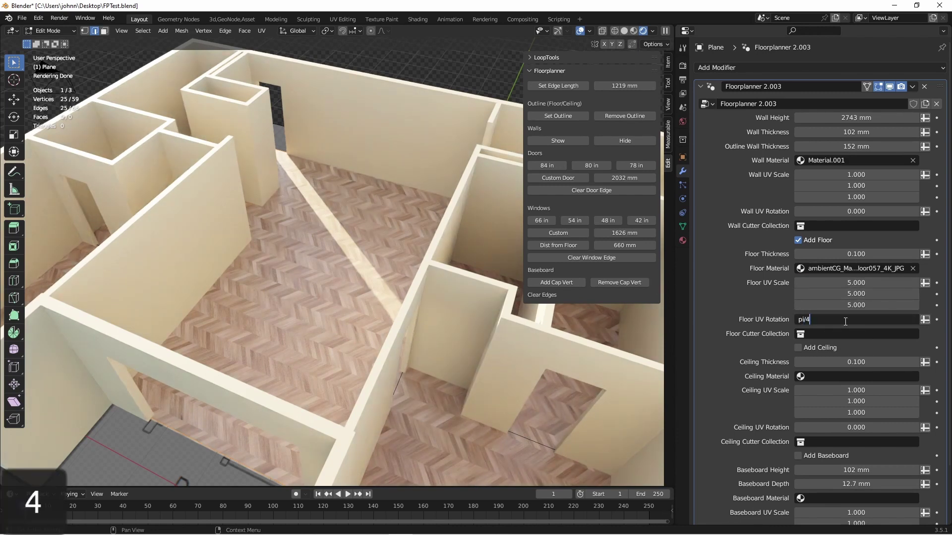
{"action": "key", "text": "Return"}
Step: Add the ceiling as a preview and remove it again
{"action": "left_click", "coordinate": [798, 347]}
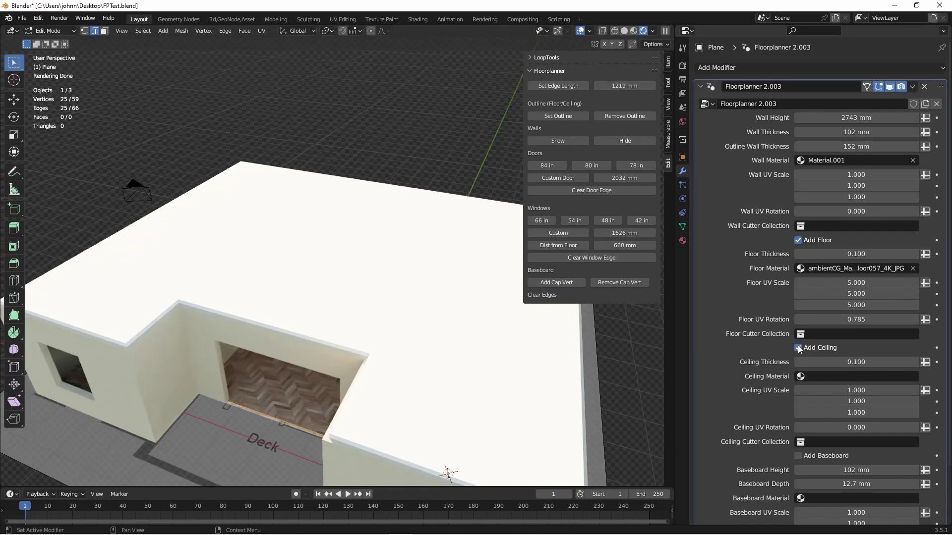
{"action": "left_click", "coordinate": [798, 347]}
Step: Add baseboards with a height of 6 inches and a depth of 3/4 inch
{"action": "scroll", "coordinate": [791, 340], "scroll_direction": "down", "scroll_amount": 3}
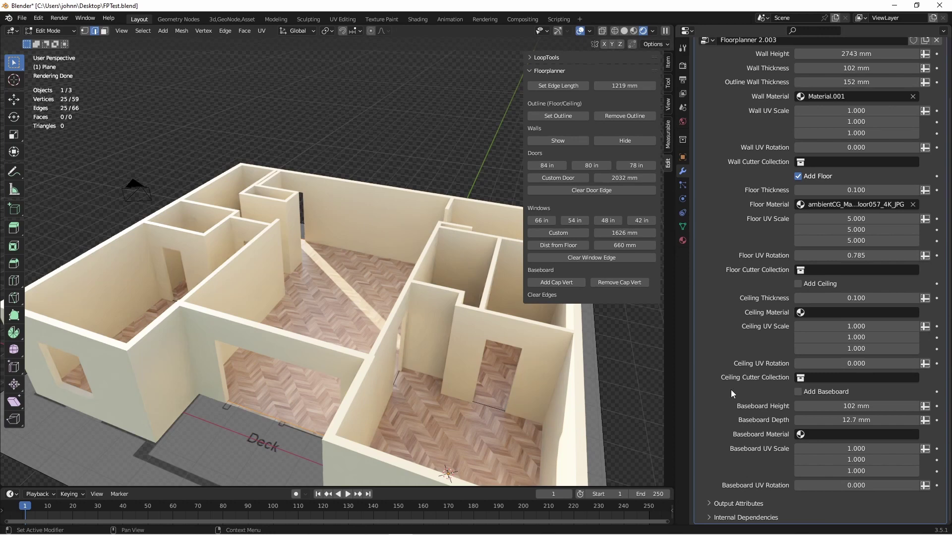
{"action": "left_click", "coordinate": [797, 392]}
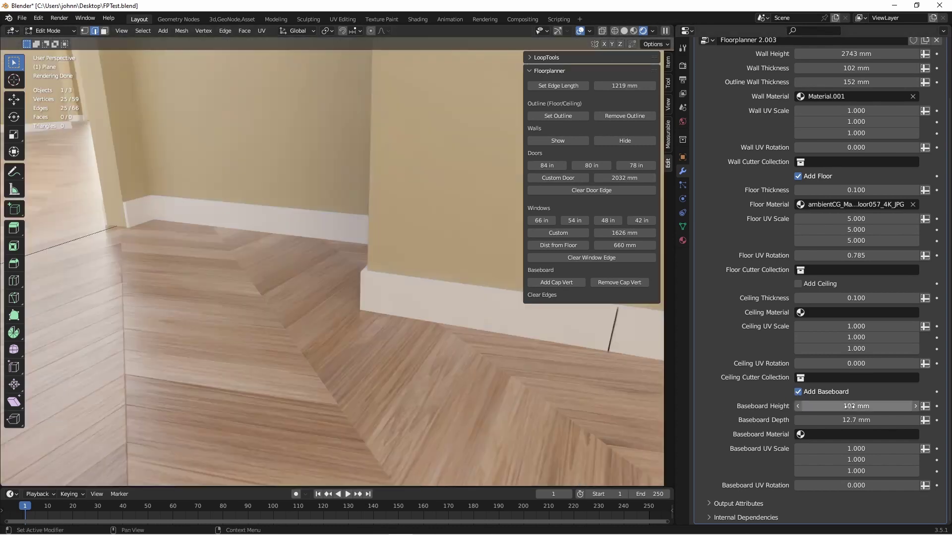
{"action": "left_click", "coordinate": [850, 407]}
{"action": "type", "text": "6\""}
{"action": "key", "text": "Return"}
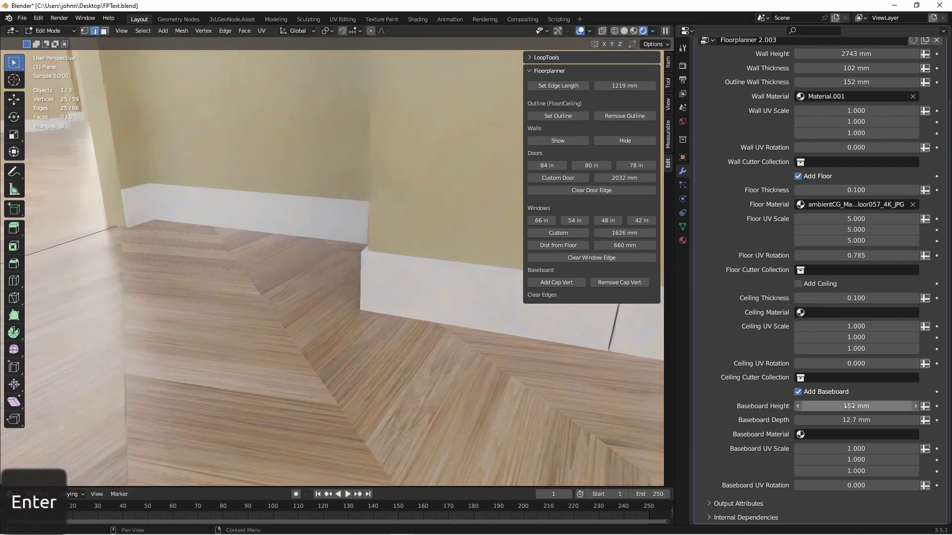
{"action": "left_click", "coordinate": [854, 420]}
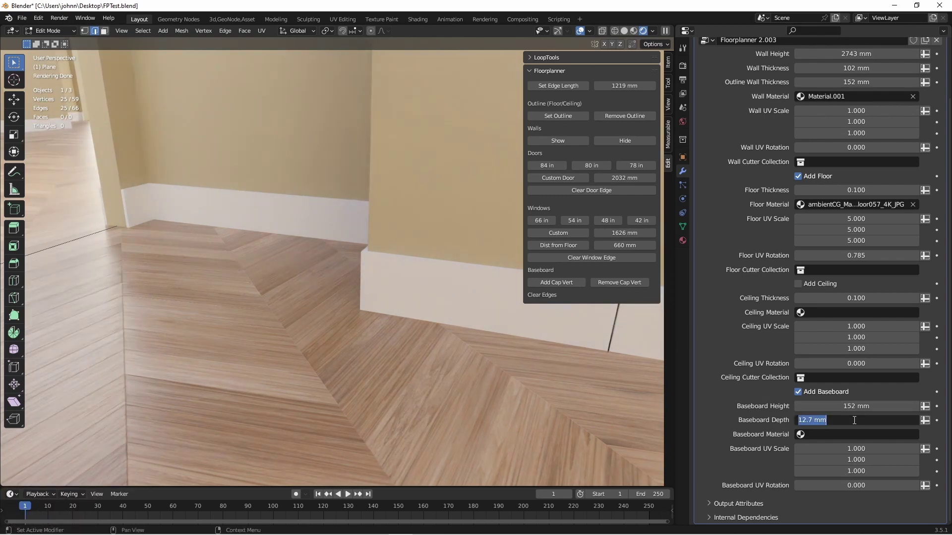
{"action": "type", "text": "3/4\""}
{"action": "key", "text": "Return"}
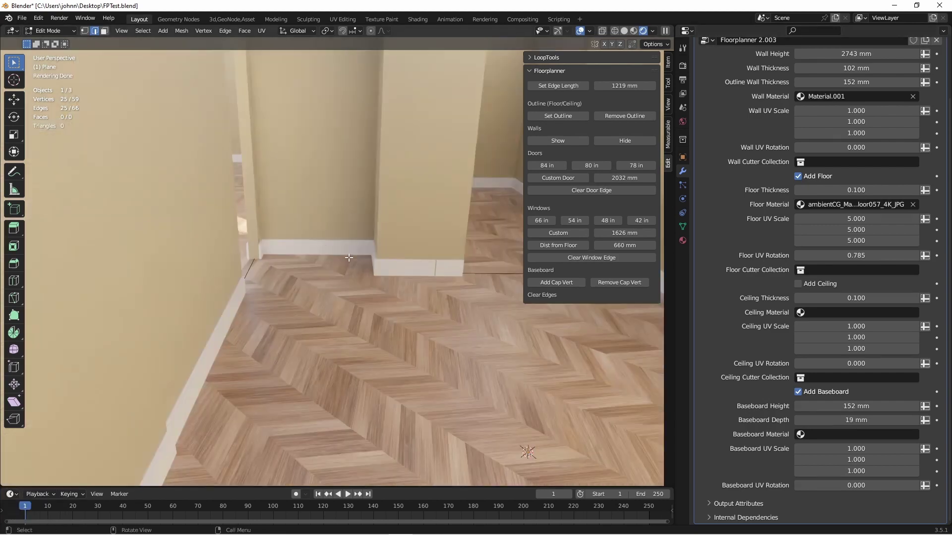
Step: Examine how the baseboards end at the wall corners and door openings inside the apartment
{"action": "middle_click_drag", "start_coordinate": [349, 258], "coordinate": [235, 253]}
{"action": "scroll", "coordinate": [361, 359], "scroll_direction": "up", "scroll_amount": 2}
{"action": "middle_click_drag", "start_coordinate": [466, 369], "coordinate": [396, 335], "text": "shift"}
{"action": "scroll", "coordinate": [393, 333], "scroll_direction": "up", "scroll_amount": 1}
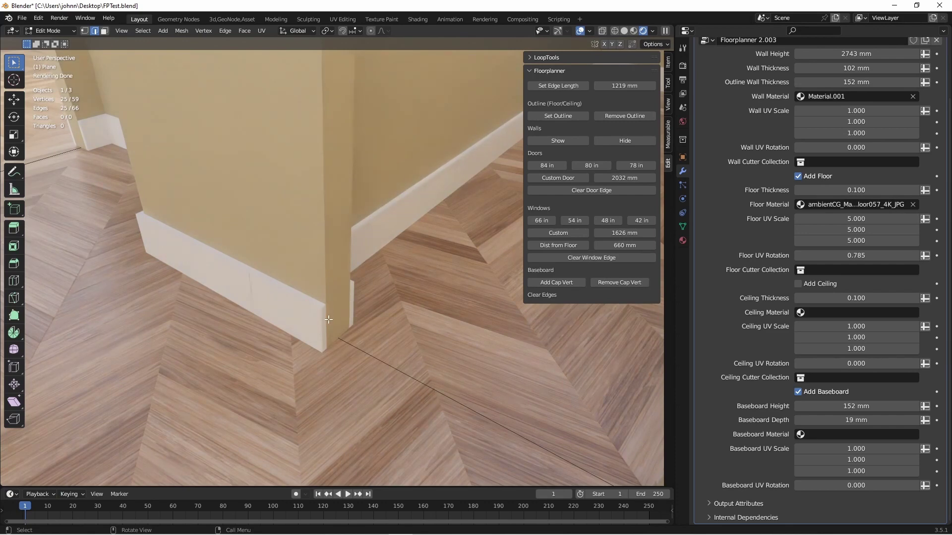
{"action": "scroll", "coordinate": [340, 338], "scroll_direction": "down", "scroll_amount": 3}
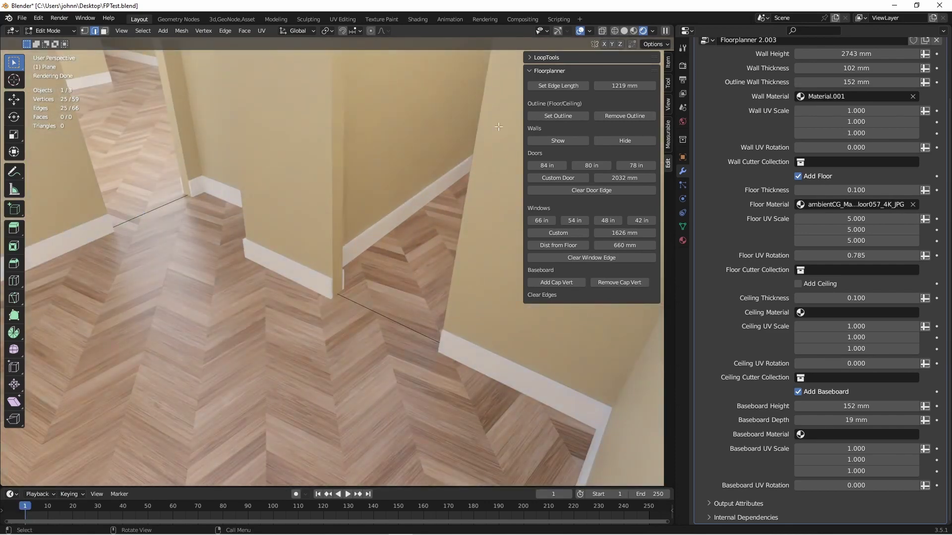
{"action": "middle_click_drag", "start_coordinate": [350, 256], "coordinate": [298, 338]}
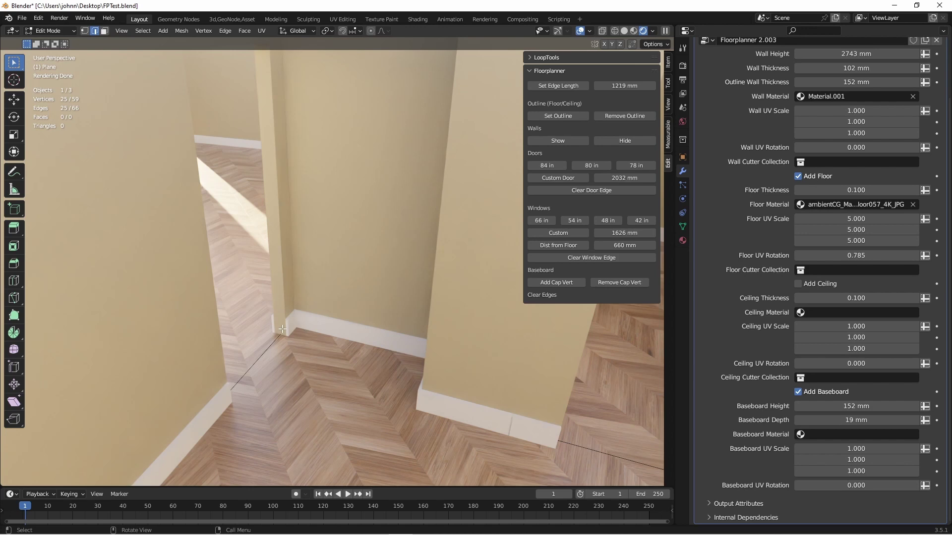
{"action": "middle_click_drag", "start_coordinate": [282, 329], "coordinate": [303, 325]}
Step: Make the edge between the closet and the master bath an 84 in door
{"action": "key", "text": "KP_7"}
{"action": "key", "text": "shift+z"}
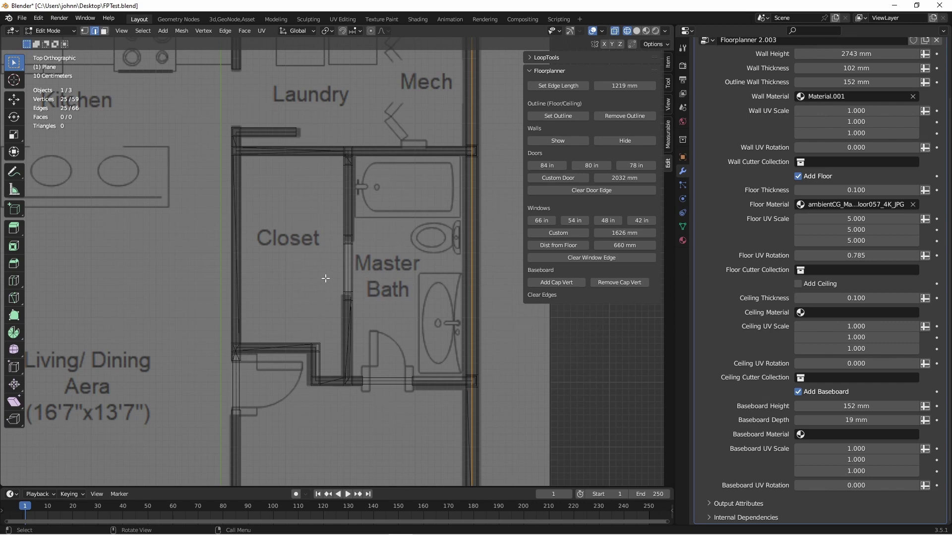
{"action": "scroll", "coordinate": [325, 278], "scroll_direction": "up", "scroll_amount": 4}
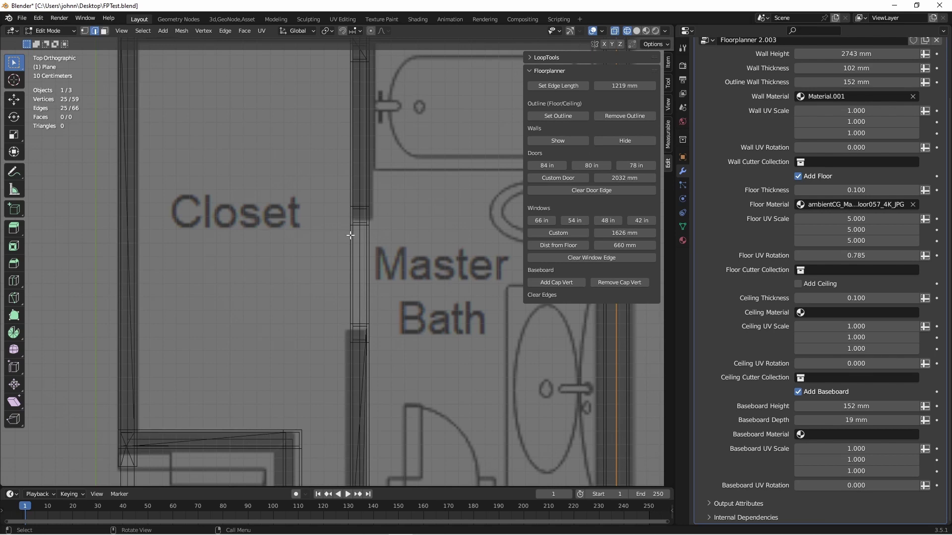
{"action": "left_click", "coordinate": [360, 292]}
{"action": "mouse_move", "coordinate": [379, 365]}
{"action": "middle_mouse_down"}
{"action": "mouse_move", "coordinate": [337, 317]}
{"action": "mouse_move", "coordinate": [339, 204]}
{"action": "middle_mouse_up"}
{"action": "key", "text": "shift+z"}
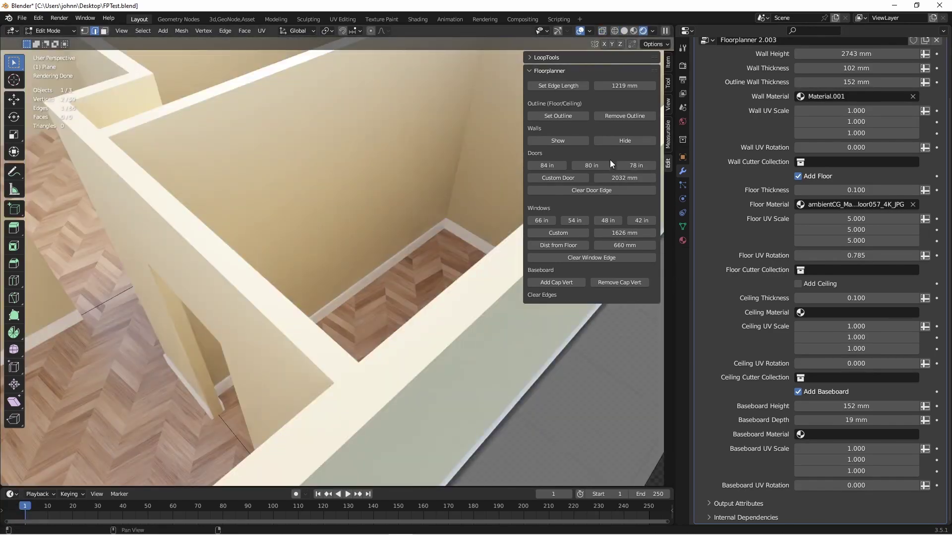
{"action": "left_click", "coordinate": [547, 167]}
{"action": "scroll", "coordinate": [377, 314], "scroll_direction": "up", "scroll_amount": 3}
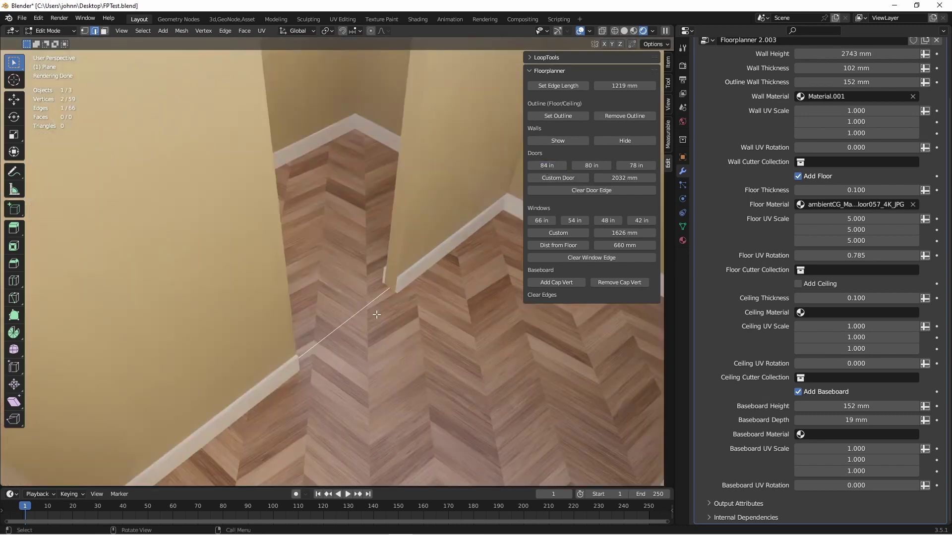
Step: Select the vertices on both sides of the door opening and add baseboard caps to them
{"action": "key", "text": "Tab"}
{"action": "key", "text": "Tab"}
{"action": "key", "text": "1"}
{"action": "middle_click_drag", "start_coordinate": [376, 314], "coordinate": [349, 379]}
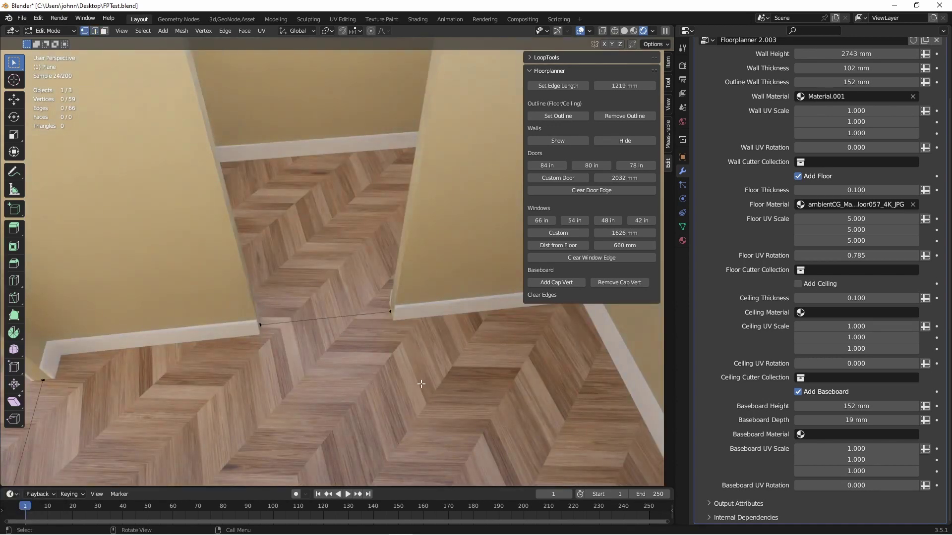
{"action": "left_click_drag", "start_coordinate": [420, 384], "coordinate": [245, 277]}
{"action": "left_click", "coordinate": [545, 282]}
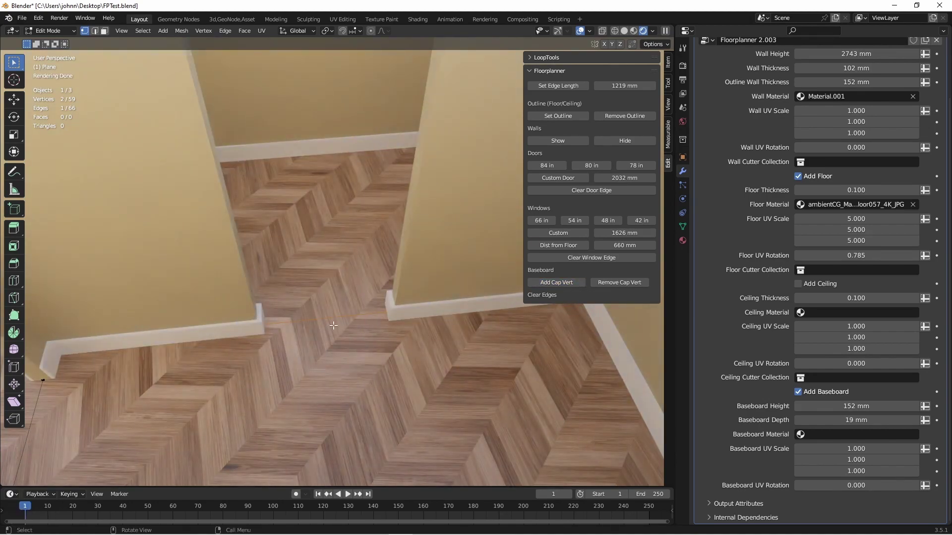
Step: Place the camera between the entry and the kitchen and look through it into the living area
{"action": "scroll", "coordinate": [356, 317], "scroll_direction": "down", "scroll_amount": 1}
{"action": "scroll", "coordinate": [356, 317], "scroll_direction": "down", "scroll_amount": 8}
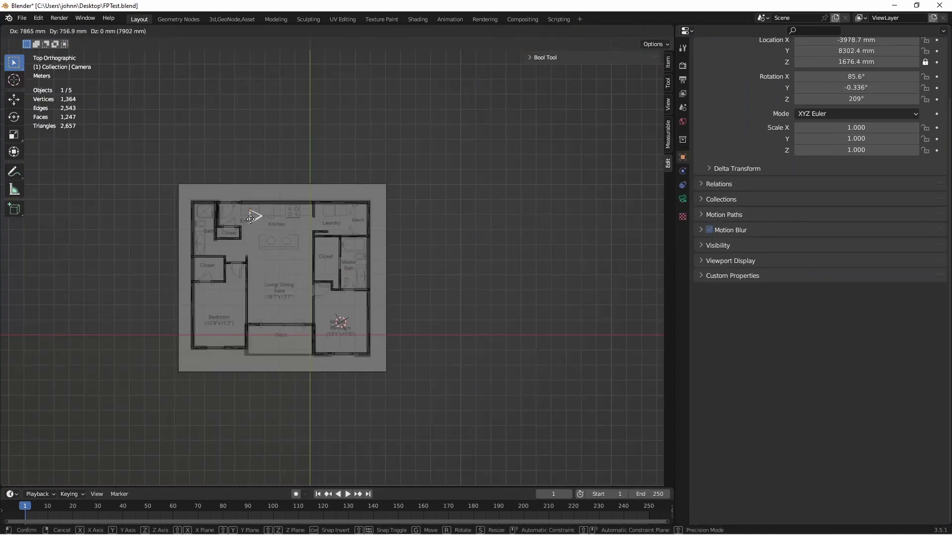
{"action": "left_click", "coordinate": [275, 217]}
{"action": "key", "text": "grave"}
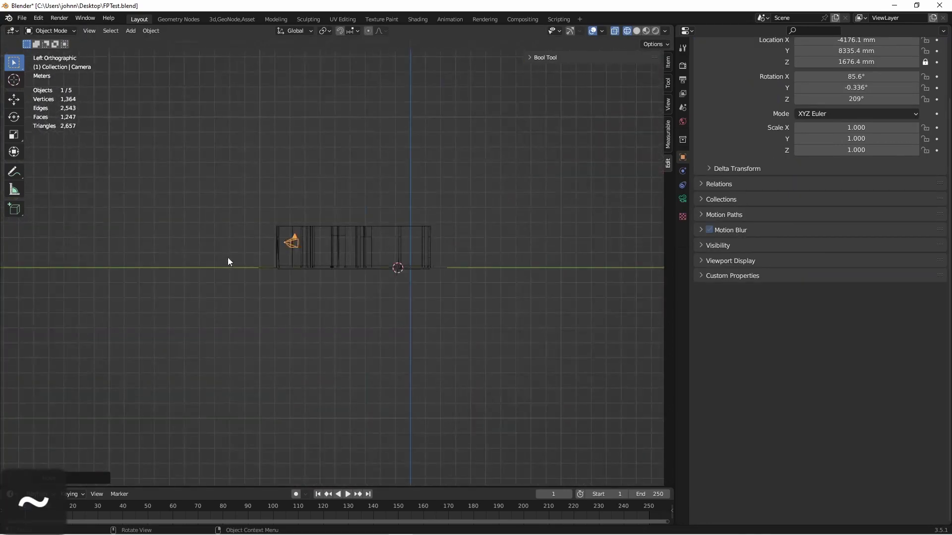
{"action": "key", "text": "KP_0"}
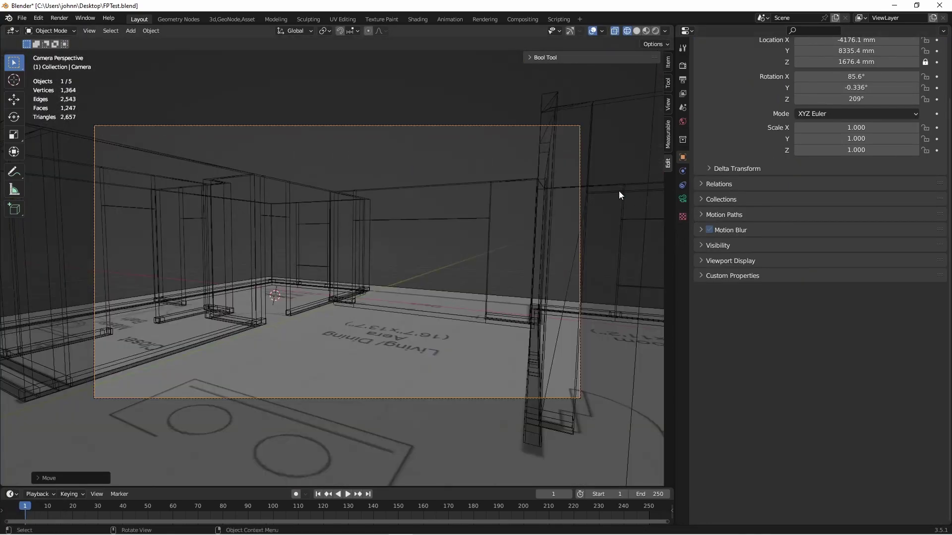
Step: Show the camera view of the interior in rendered shading and select the camera
{"action": "left_click", "coordinate": [543, 187]}
{"action": "left_click", "coordinate": [657, 31]}
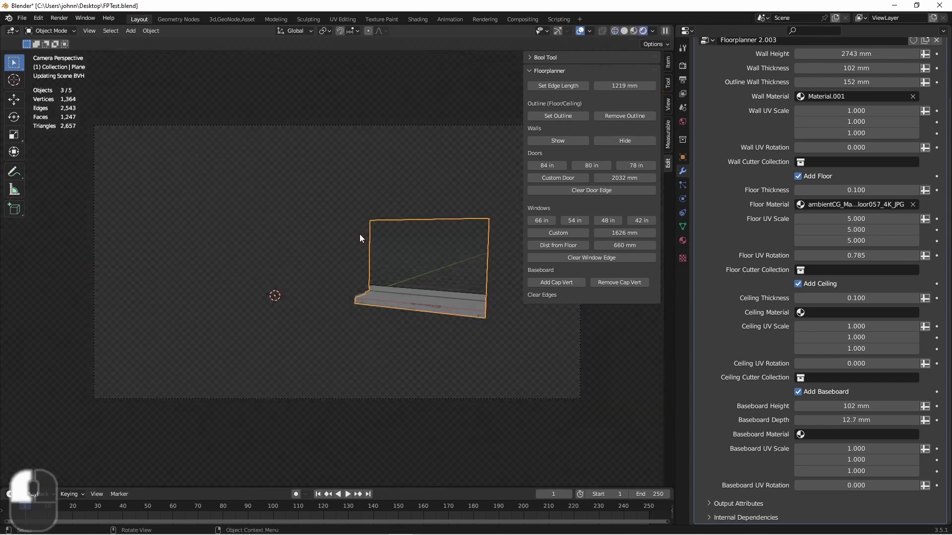
{"action": "scroll", "coordinate": [359, 230], "scroll_direction": "down", "scroll_amount": 2}
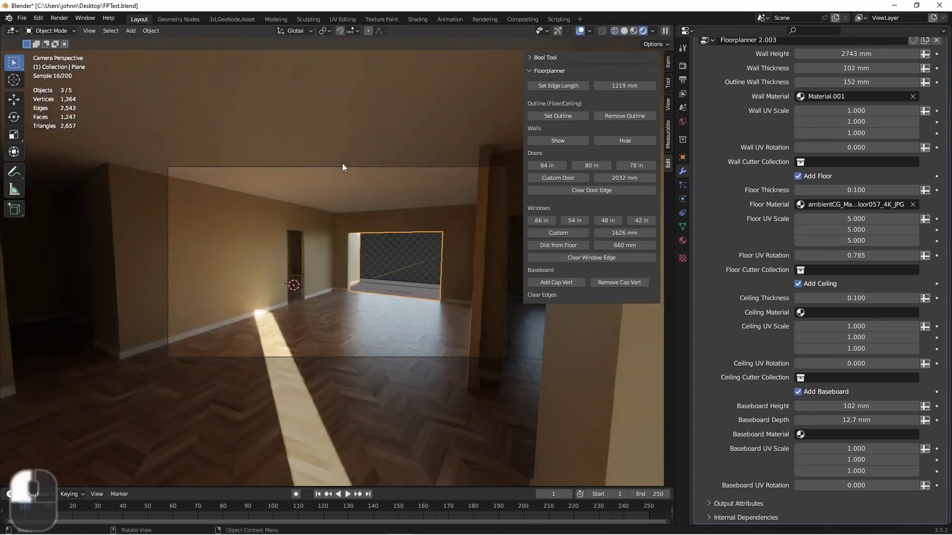
{"action": "left_click", "coordinate": [342, 167]}
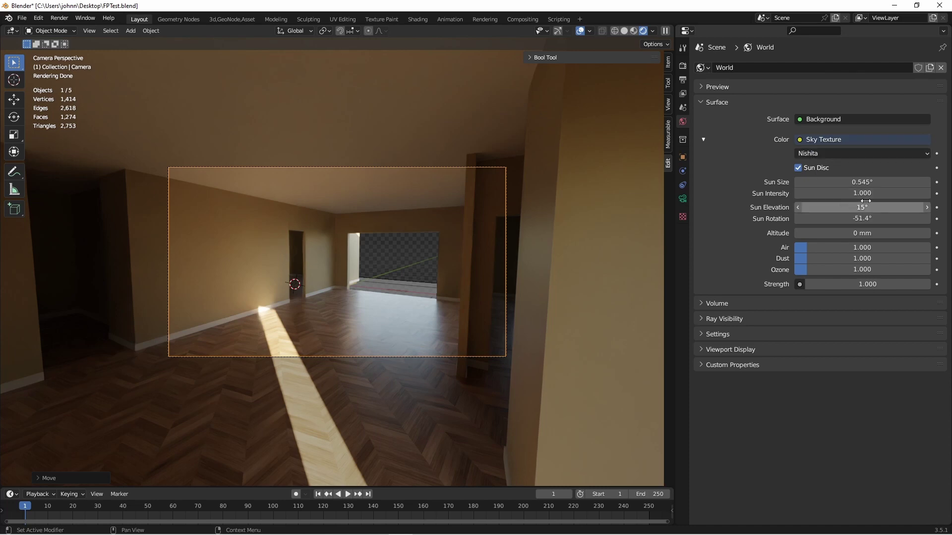
Step: Increase the sky texture's sun rotation to change the direction of the sunlight entering the living area
{"action": "left_click_drag", "start_coordinate": [862, 218], "coordinate": [937, 218]}
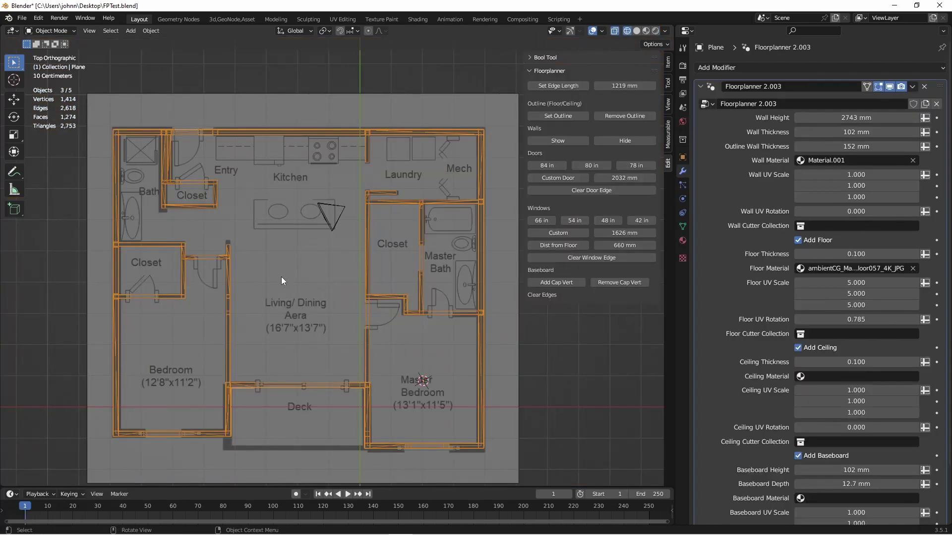
Step: Select the vertices of the outer wall beside Mech, master bath and master bedroom and move them outward about 0.5 m along X
{"action": "scroll", "coordinate": [267, 338], "scroll_direction": "down", "scroll_amount": 1}
{"action": "middle_click_drag", "start_coordinate": [324, 299], "coordinate": [290, 277], "text": "shift"}
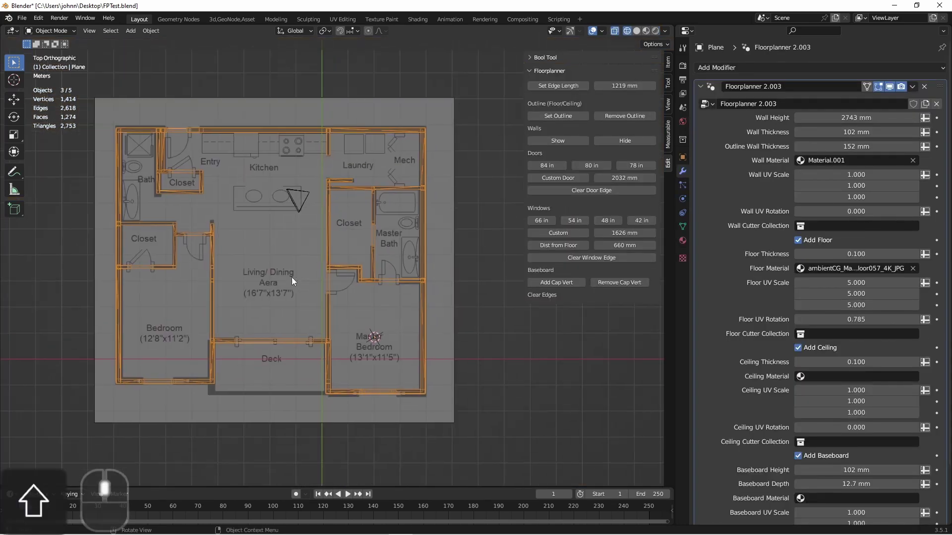
{"action": "key", "text": "Tab"}
{"action": "left_click_drag", "start_coordinate": [404, 129], "coordinate": [464, 392]}
{"action": "key", "text": "g"}
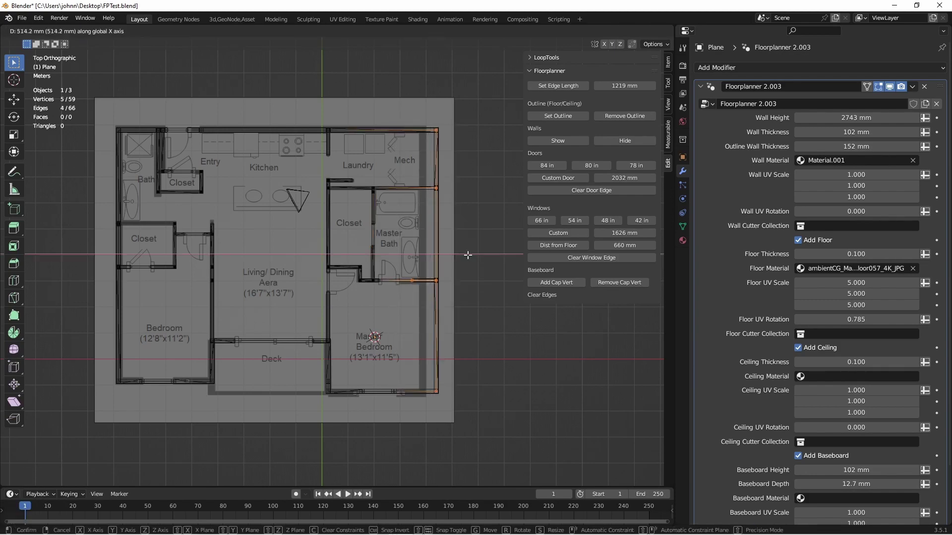
{"action": "left_click", "coordinate": [463, 253]}
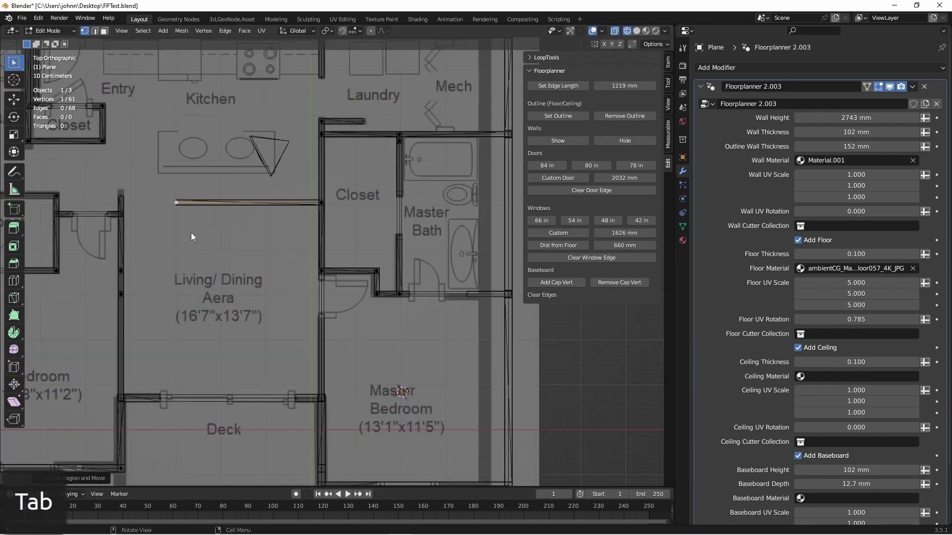
Step: Move the camera to about X -1078 mm, Y 7605 mm in the rendered camera view of the interior and save the file
{"action": "key", "text": "Tab"}
{"action": "middle_click_drag", "start_coordinate": [186, 231], "coordinate": [274, 207]}
{"action": "key", "text": "shift+z"}
{"action": "key", "text": "KP_0"}
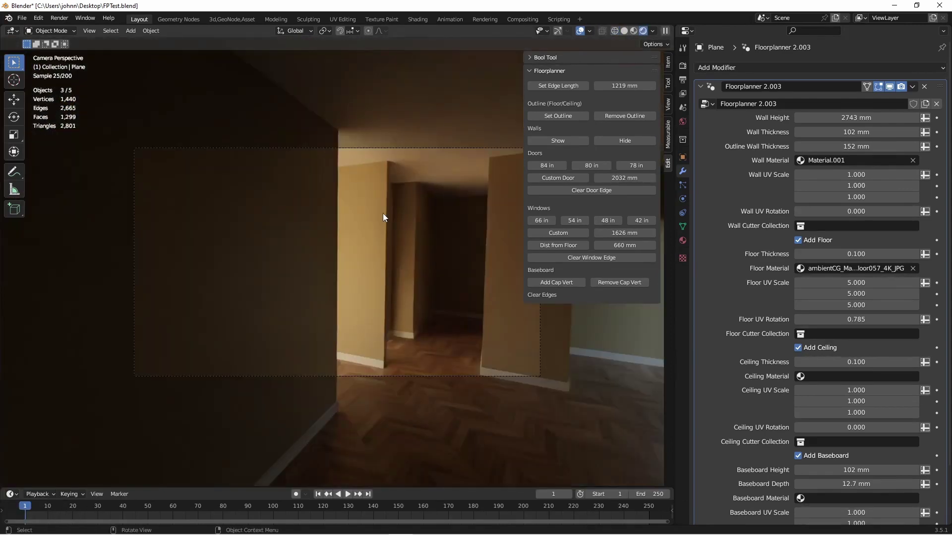
{"action": "left_click", "coordinate": [352, 147]}
{"action": "key", "text": "g"}
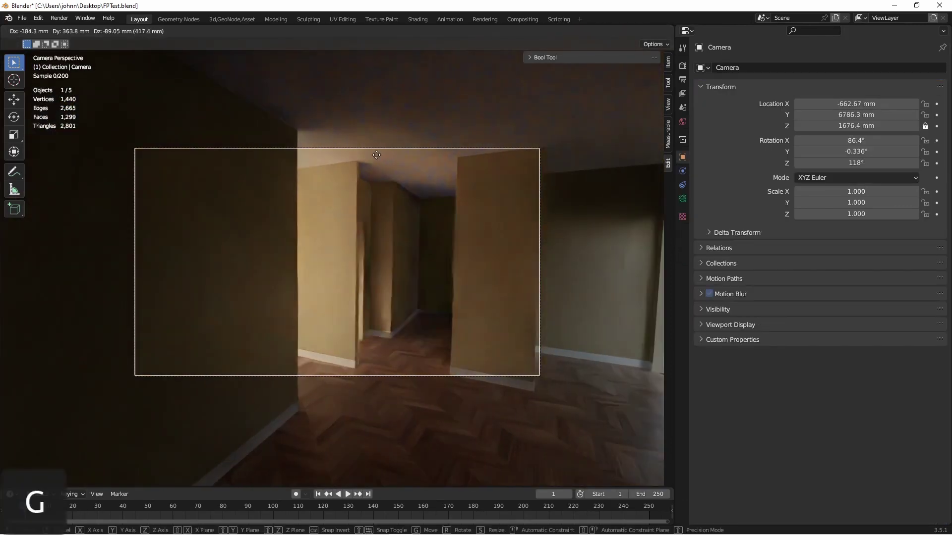
{"action": "left_click", "coordinate": [410, 180]}
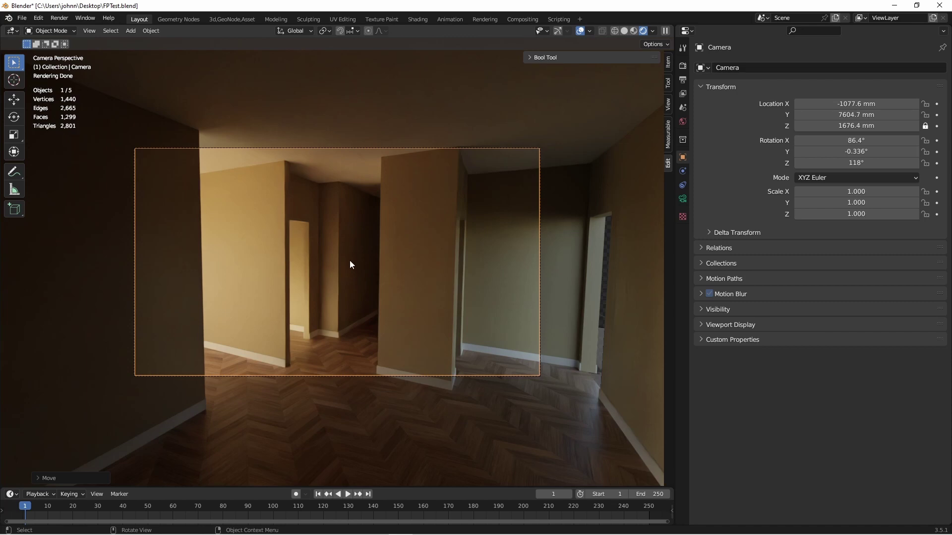
{"action": "key", "text": "ctrl+s"}
Step: Duplicate the building beside the original and apply the Floorplanner modifier on the copy
{"action": "key", "text": "grave"}
{"action": "left_click", "coordinate": [333, 259]}
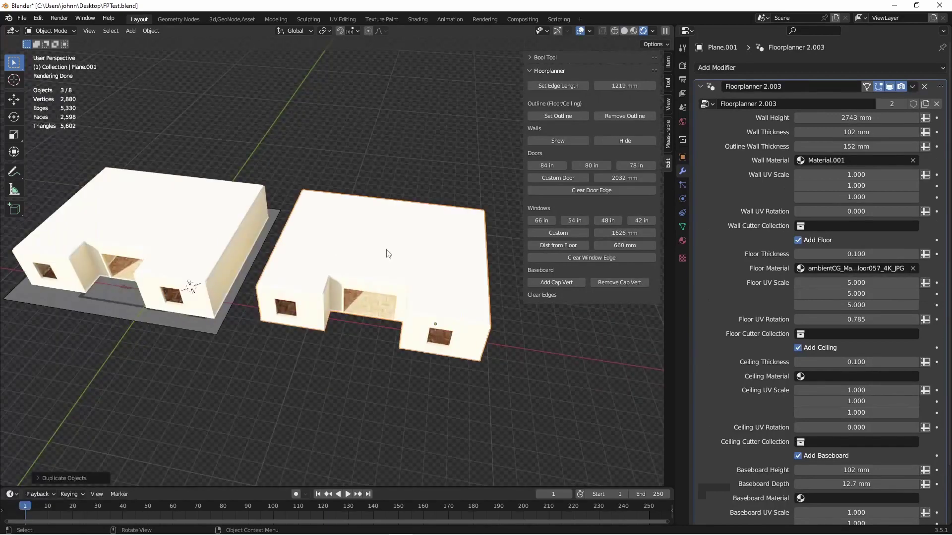
{"action": "left_click", "coordinate": [912, 86]}
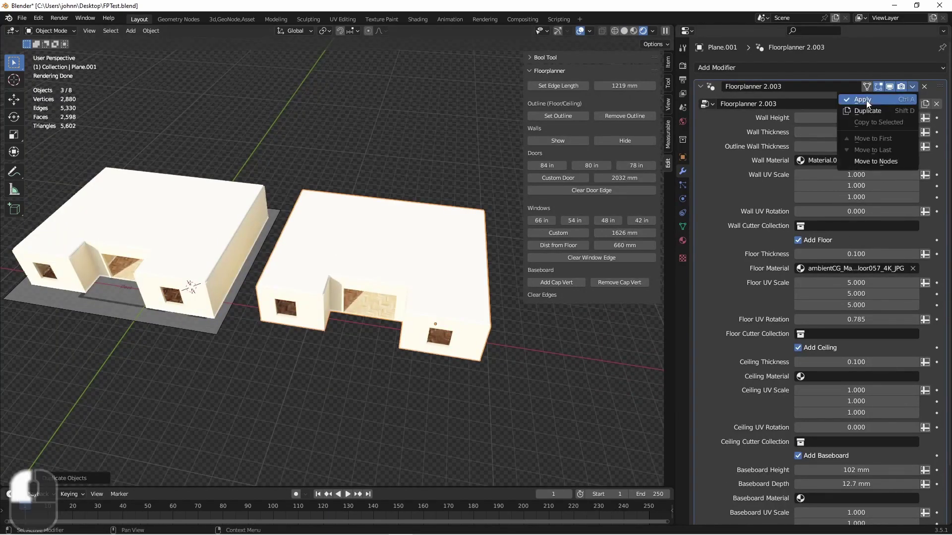
{"action": "left_click", "coordinate": [867, 100]}
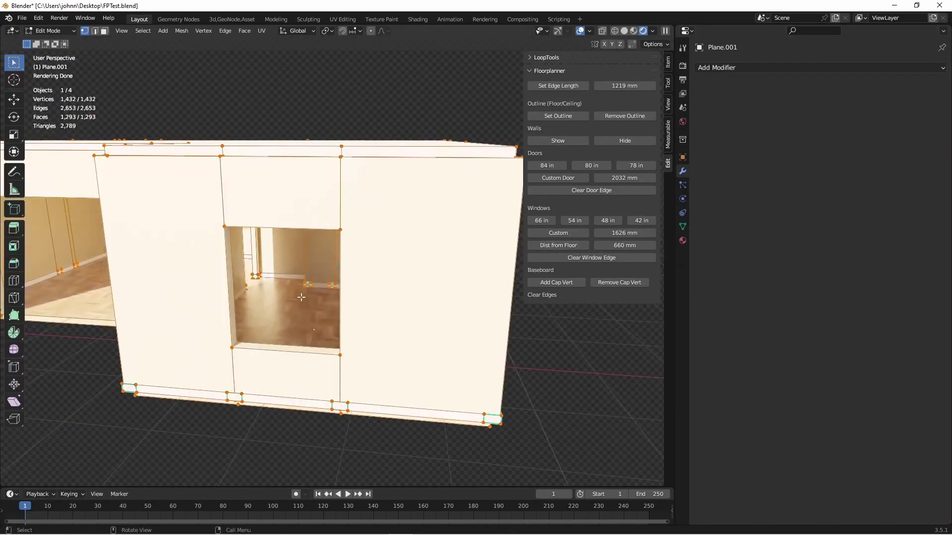
Step: Select all linked geometry of the copied building's floor slab and show it in top view
{"action": "middle_click_drag", "start_coordinate": [279, 301], "coordinate": [306, 277]}
{"action": "middle_click_drag", "start_coordinate": [372, 281], "coordinate": [355, 254]}
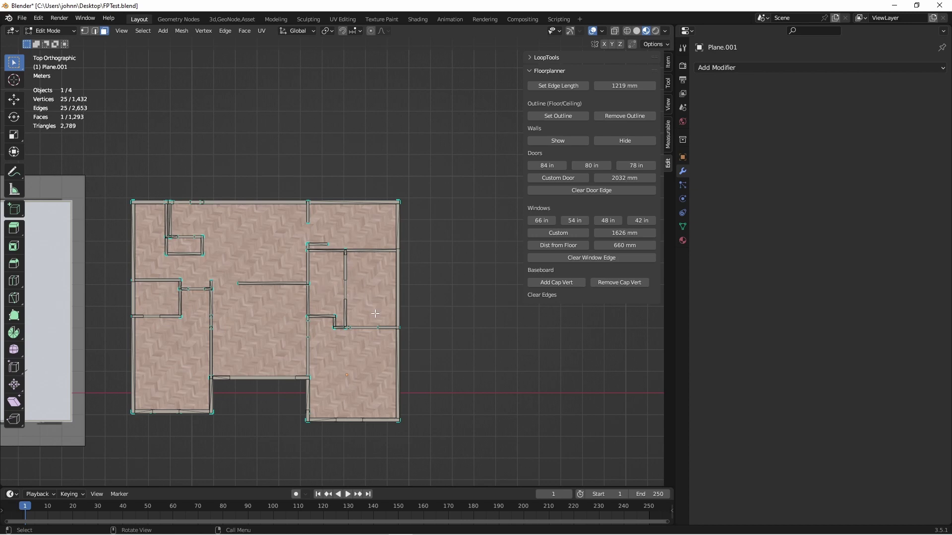
{"action": "middle_click_drag", "start_coordinate": [376, 314], "coordinate": [210, 284]}
{"action": "key", "text": "l"}
{"action": "key", "text": "KP_7"}
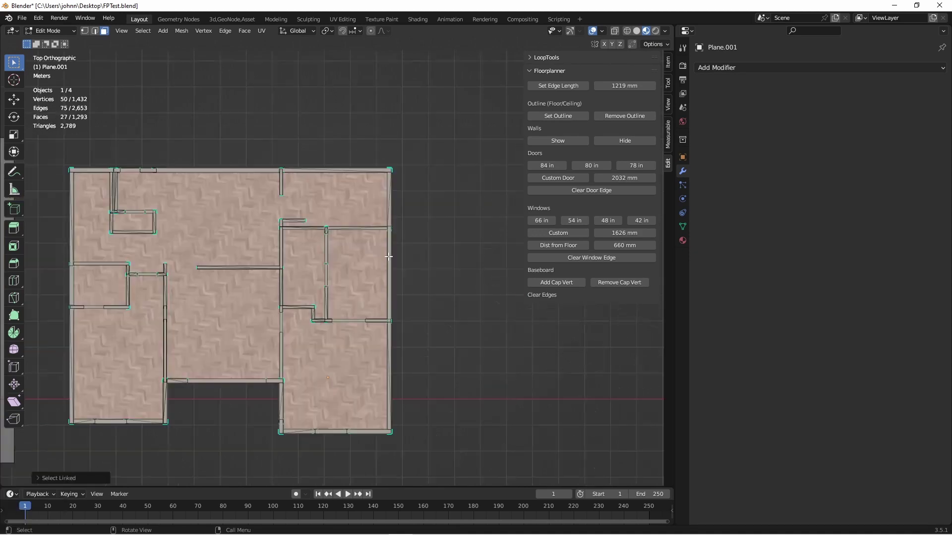
Step: Knife-cut the copied floor straight across along the wall between the laundry area and the closet and master bath, cutting through
{"action": "scroll", "coordinate": [390, 230], "scroll_direction": "up", "scroll_amount": 4}
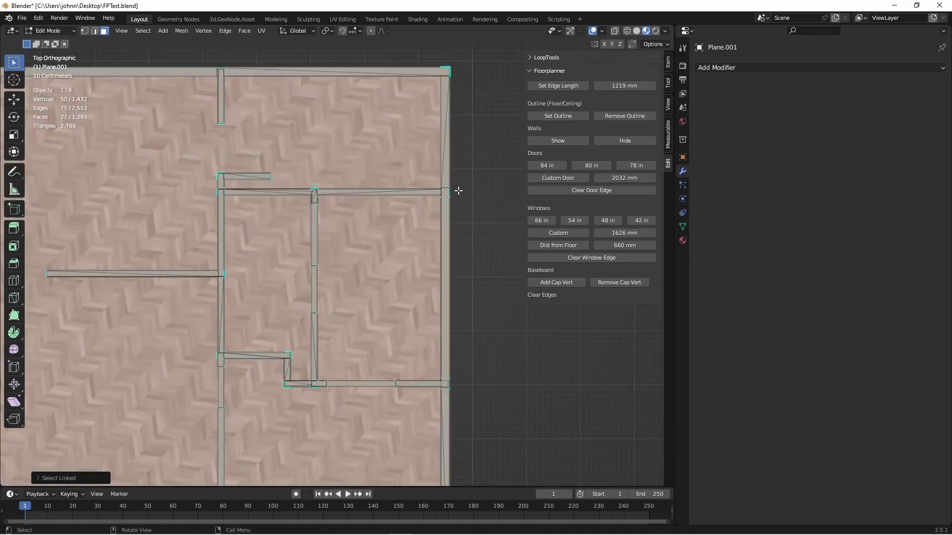
{"action": "scroll", "coordinate": [403, 229], "scroll_direction": "down", "scroll_amount": 4}
{"action": "key", "text": "a"}
{"action": "key", "text": "c"}
{"action": "left_click", "coordinate": [406, 228]}
{"action": "left_click", "coordinate": [49, 228]}
{"action": "key", "text": "Return"}
Step: Knife-cut the floor from front to back along the wall between the closet and the master bath, cutting through
{"action": "key", "text": "k"}
{"action": "key", "text": "a"}
{"action": "key", "text": "c"}
{"action": "left_click", "coordinate": [327, 164]}
{"action": "left_click", "coordinate": [350, 452]}
{"action": "key", "text": "Return"}
Step: Knife-cut the floor along the wall between the closet and the living area, constrained and cutting through
{"action": "key", "text": "k"}
{"action": "key", "text": "a"}
{"action": "key", "text": "c"}
{"action": "left_click", "coordinate": [284, 155]}
{"action": "key", "text": "Return"}
Step: Knife-cut the floor along the wall between the master bath and the master bedroom, cutting through
{"action": "key", "text": "k"}
{"action": "key", "text": "a"}
{"action": "key", "text": "c"}
{"action": "scroll", "coordinate": [334, 265], "scroll_direction": "up", "scroll_amount": 3}
{"action": "middle_click_drag", "start_coordinate": [334, 265], "coordinate": [341, 193], "text": "shift"}
{"action": "left_click", "coordinate": [449, 289]}
{"action": "left_click", "coordinate": [306, 287]}
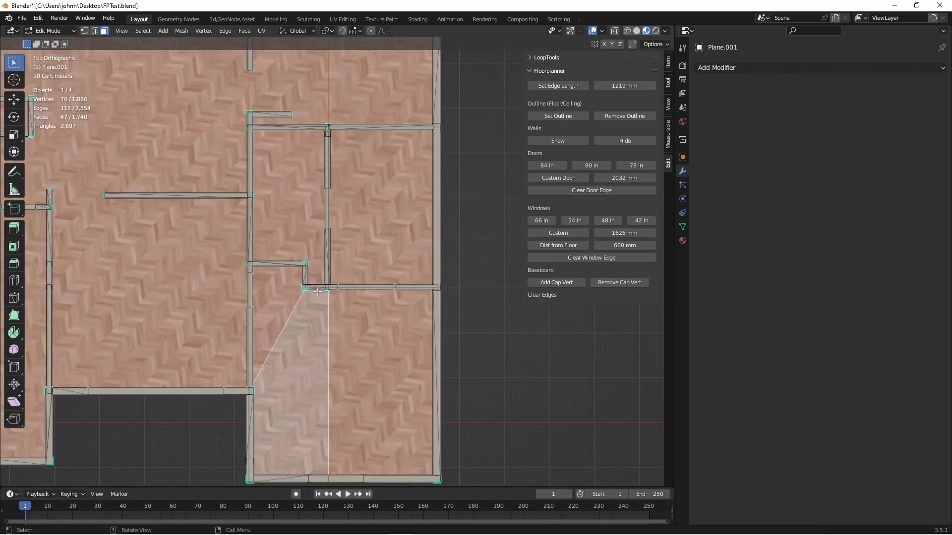
{"action": "key", "text": "Return"}
Step: Delete everything in the copied building except the cut floor slab
{"action": "key", "text": "KP_1"}
{"action": "left_click_drag", "start_coordinate": [171, 211], "coordinate": [506, 370]}
{"action": "key", "text": "x"}
{"action": "left_click", "coordinate": [462, 348]}
{"action": "key", "text": "Tab"}
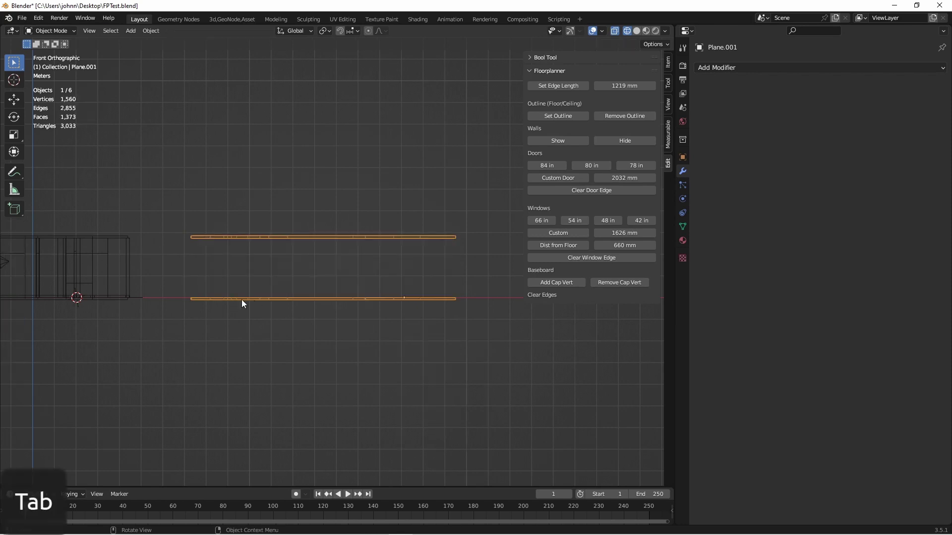
{"action": "middle_click_drag", "start_coordinate": [353, 297], "coordinate": [373, 321]}
Step: Select the closet and master bath floor faces and give them the material ambientCG_Tiles107_4K_JPG in a new slot
{"action": "left_click", "coordinate": [317, 235], "text": "shift"}
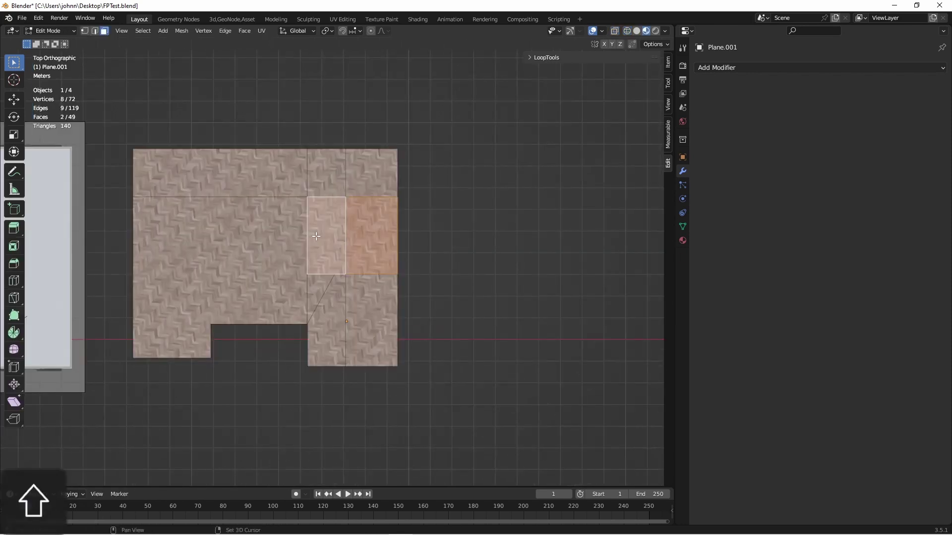
{"action": "left_click", "coordinate": [682, 240]}
{"action": "left_click", "coordinate": [940, 67]}
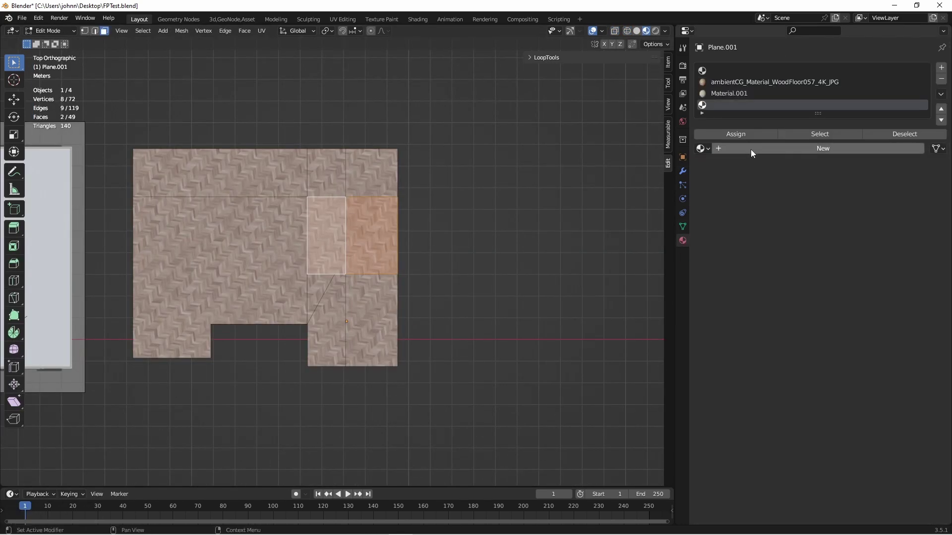
{"action": "left_click", "coordinate": [750, 149]}
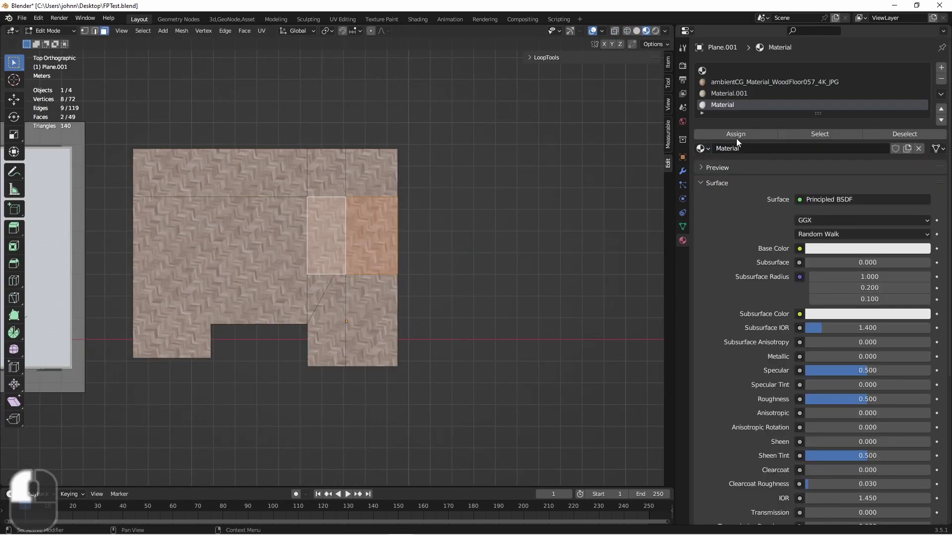
{"action": "left_click", "coordinate": [706, 149]}
{"action": "left_click", "coordinate": [756, 188]}
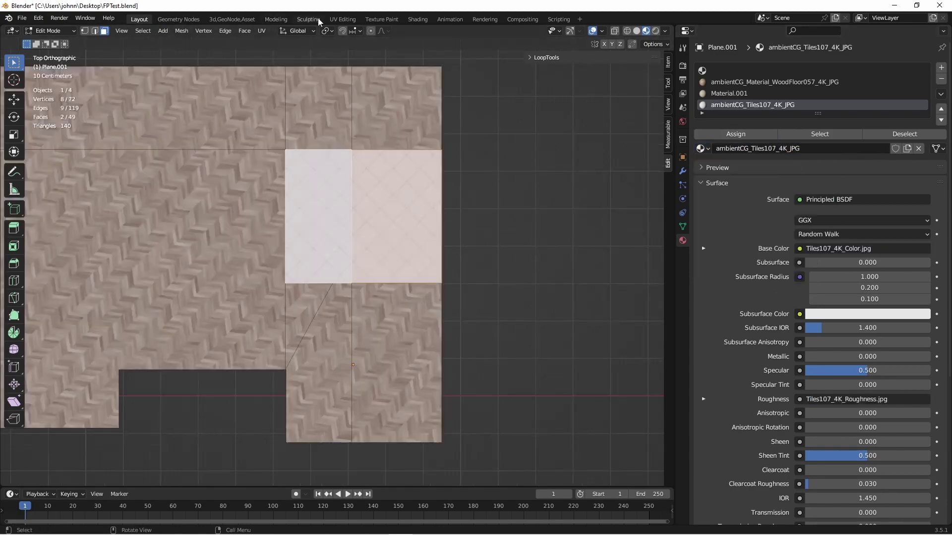
Step: Scale, rotate and move the UVs of the closet and bath faces so the tiles run parallel to the walls at a smaller size
{"action": "left_click", "coordinate": [343, 18]}
{"action": "key", "text": "a"}
{"action": "key", "text": "s"}
{"action": "left_click", "coordinate": [272, 146]}
{"action": "key", "text": "r"}
{"action": "left_click", "coordinate": [282, 236], "text": "ctrl"}
{"action": "key", "text": "g"}
{"action": "left_click", "coordinate": [317, 286]}
{"action": "scroll", "coordinate": [619, 266], "scroll_direction": "up", "scroll_amount": 7}
{"action": "key", "text": "s"}
{"action": "left_click", "coordinate": [311, 113]}
{"action": "key", "text": "Tab"}
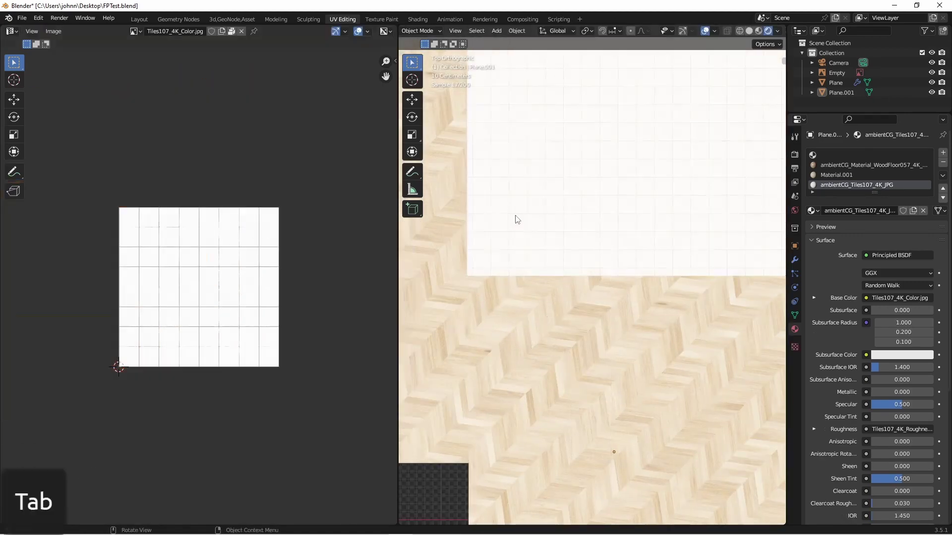
Step: Select the original building and turn off the floor in its Floorplanner modifier
{"action": "scroll", "coordinate": [516, 218], "scroll_direction": "down", "scroll_amount": 8}
{"action": "middle_click_drag", "start_coordinate": [663, 221], "coordinate": [653, 179]}
{"action": "key", "text": "shift+z"}
{"action": "left_click", "coordinate": [524, 236]}
{"action": "key", "text": "shift+z"}
{"action": "middle_click_drag", "start_coordinate": [484, 265], "coordinate": [469, 269]}
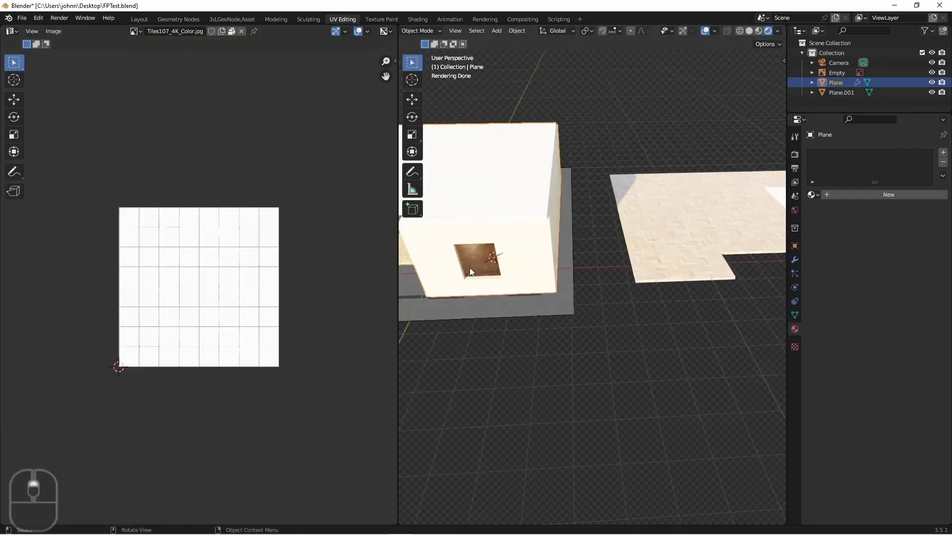
{"action": "left_click", "coordinate": [795, 260]}
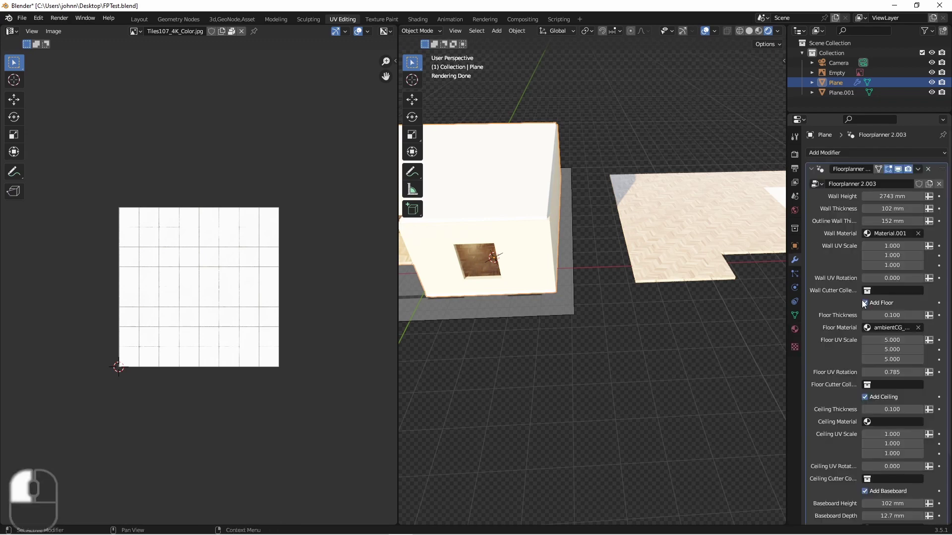
Step: Move the copied floor slab along X into place under the original building
{"action": "left_click", "coordinate": [692, 209]}
{"action": "key", "text": "grave"}
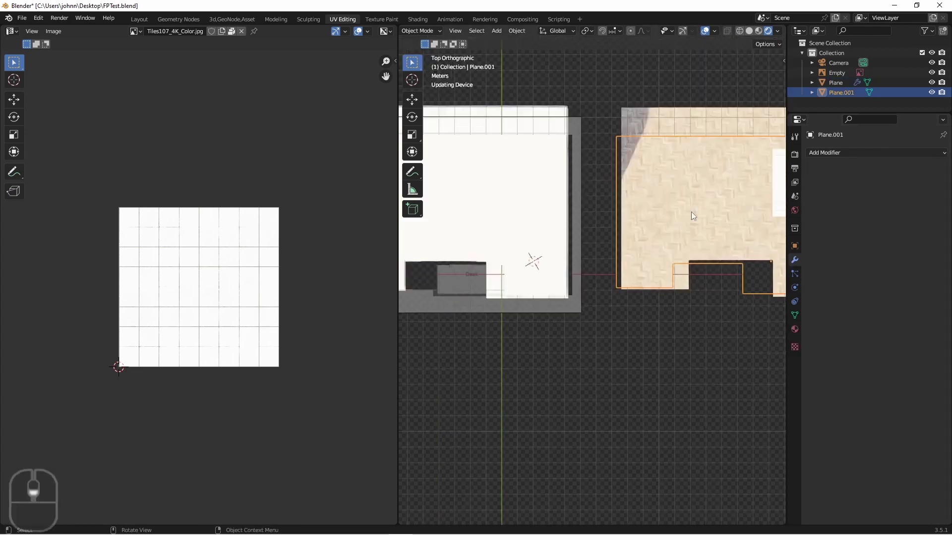
{"action": "key", "text": "shift+z"}
{"action": "key", "text": "g"}
{"action": "key", "text": "x"}
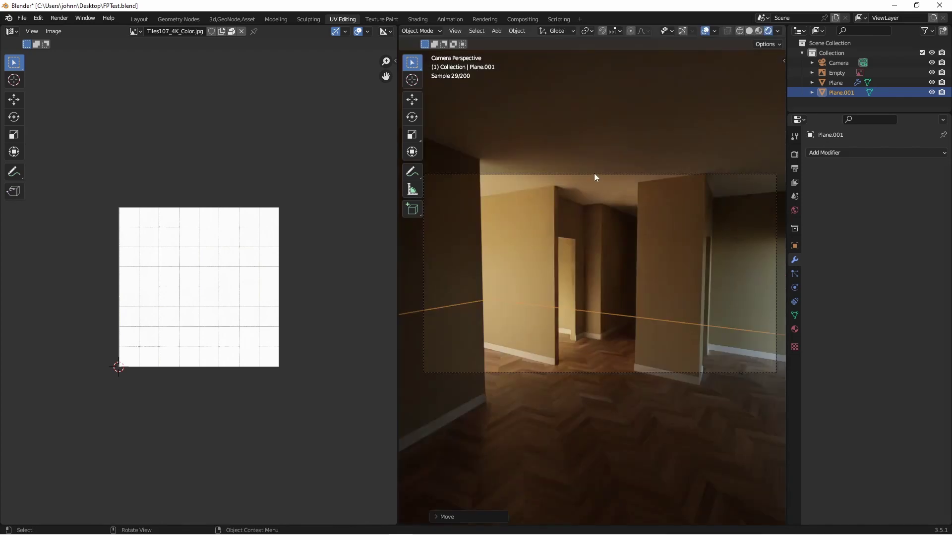
Step: Place the camera in the master bedroom at about X 1393 mm, Y -999 mm with Z rotation -23.9°, facing the closet
{"action": "left_click", "coordinate": [594, 174]}
{"action": "key", "text": "grave"}
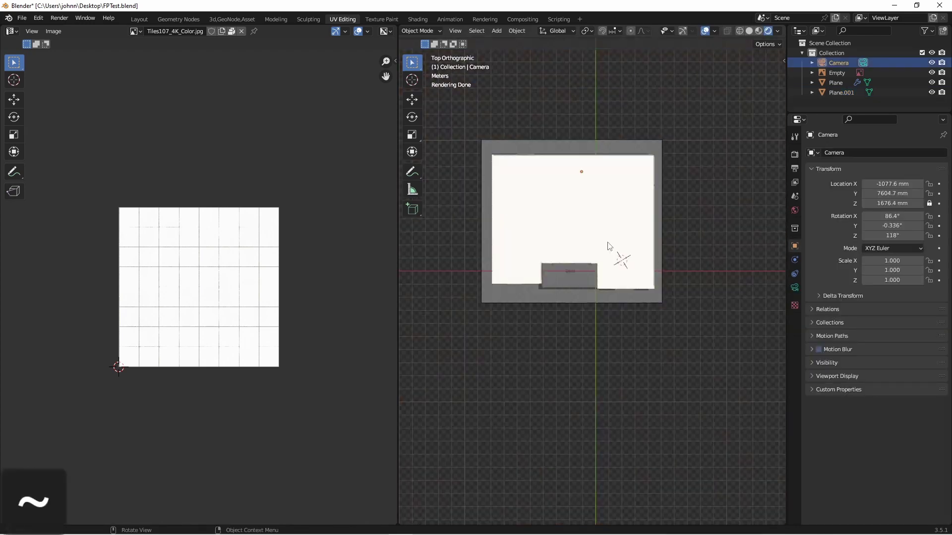
{"action": "scroll", "coordinate": [588, 229], "scroll_direction": "down", "scroll_amount": 5}
{"action": "key", "text": "z"}
{"action": "left_click", "coordinate": [507, 222]}
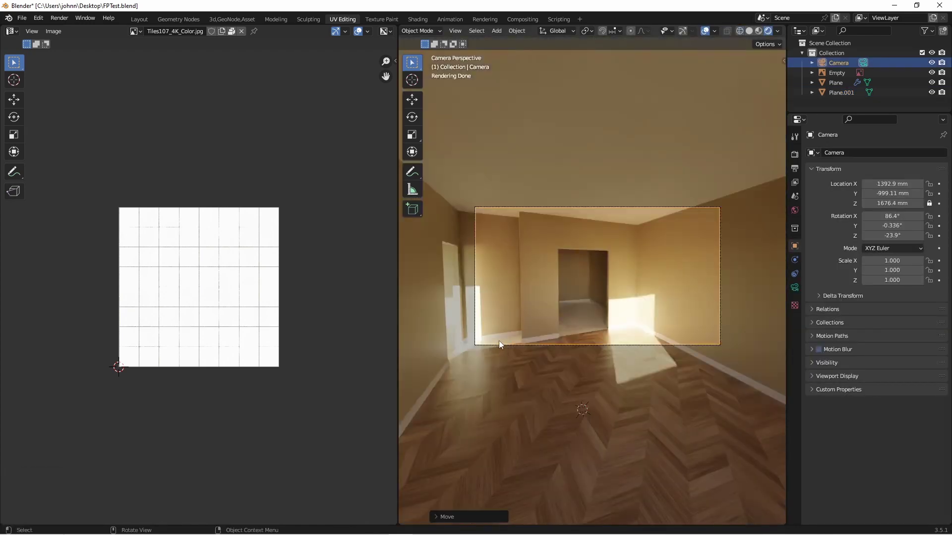
Step: Cut the tiled floor along the closet's wall facing the master bedroom to separate the piece lying outside the closet
{"action": "key", "text": "grave"}
{"action": "key", "text": "shift+z"}
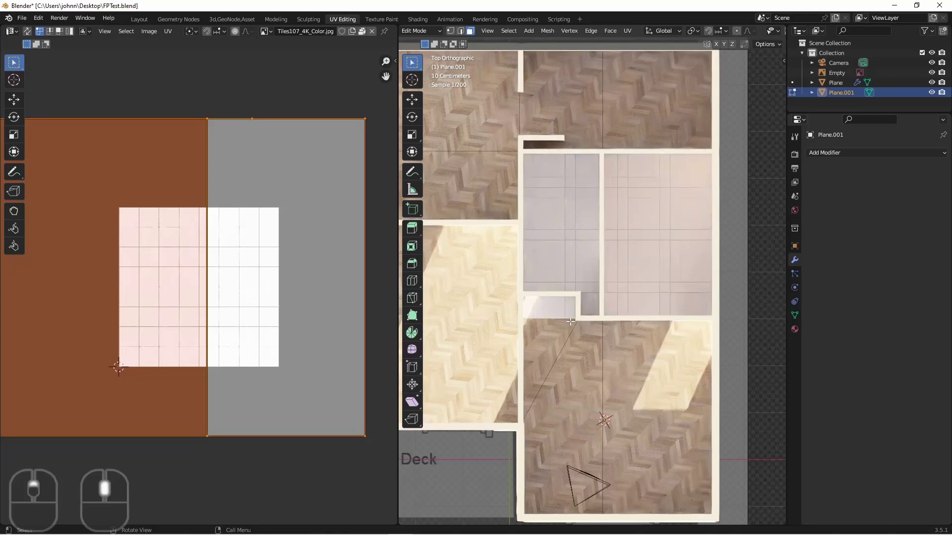
{"action": "scroll", "coordinate": [570, 322], "scroll_direction": "up", "scroll_amount": 1}
{"action": "scroll", "coordinate": [570, 321], "scroll_direction": "up", "scroll_amount": 1}
{"action": "scroll", "coordinate": [580, 319], "scroll_direction": "down", "scroll_amount": 3}
{"action": "key", "text": "shift+z"}
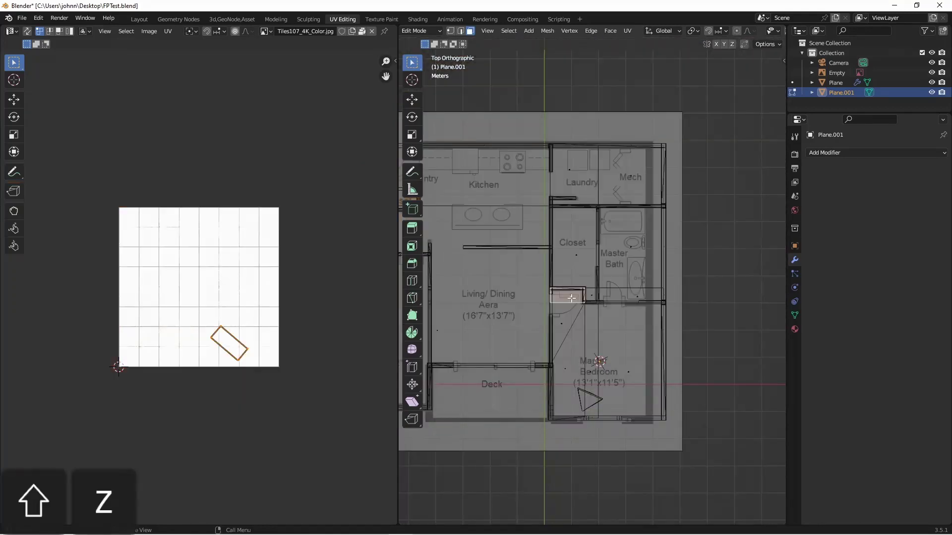
Step: Select the floor pieces outside the closet at the master bedroom entry, open the material settings, and return to rendered object view
{"action": "left_click", "coordinate": [553, 305], "text": "shift"}
{"action": "left_click", "coordinate": [794, 329]}
{"action": "key", "text": "Tab"}
{"action": "key", "text": "shift+z"}
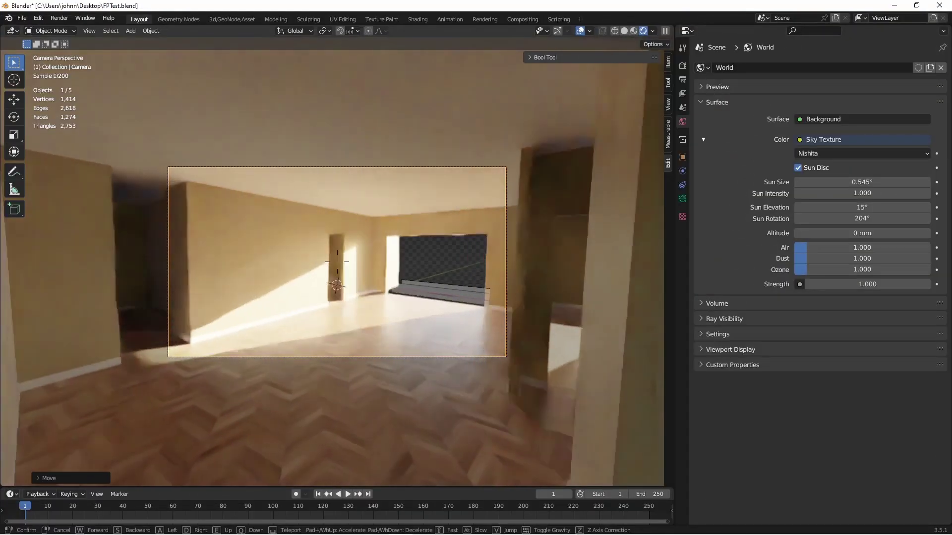
Step: Walk the camera through the rendered apartment's main room, hallway and windowed rooms to examine the walls, herringbone wood floors and sky lighting
{"action": "key", "text": "w"}
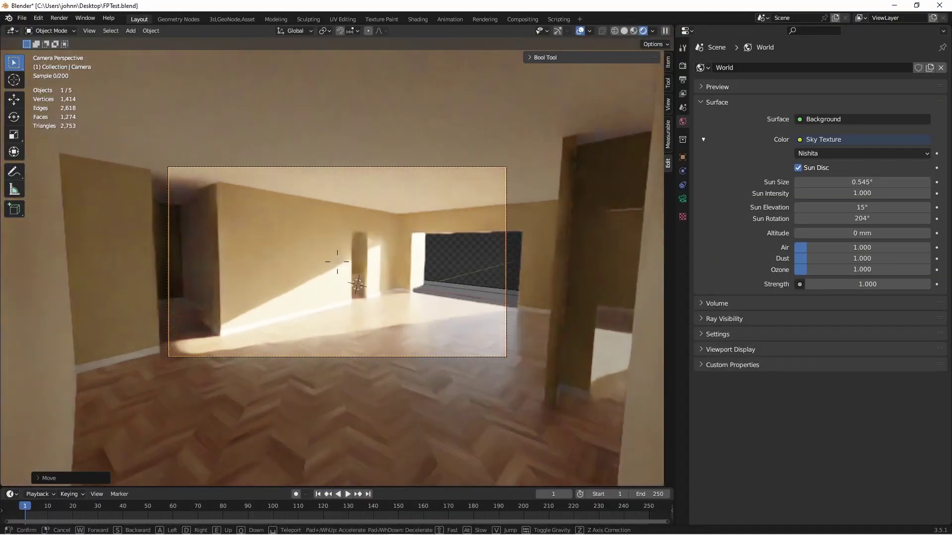
{"action": "key", "text": "w"}
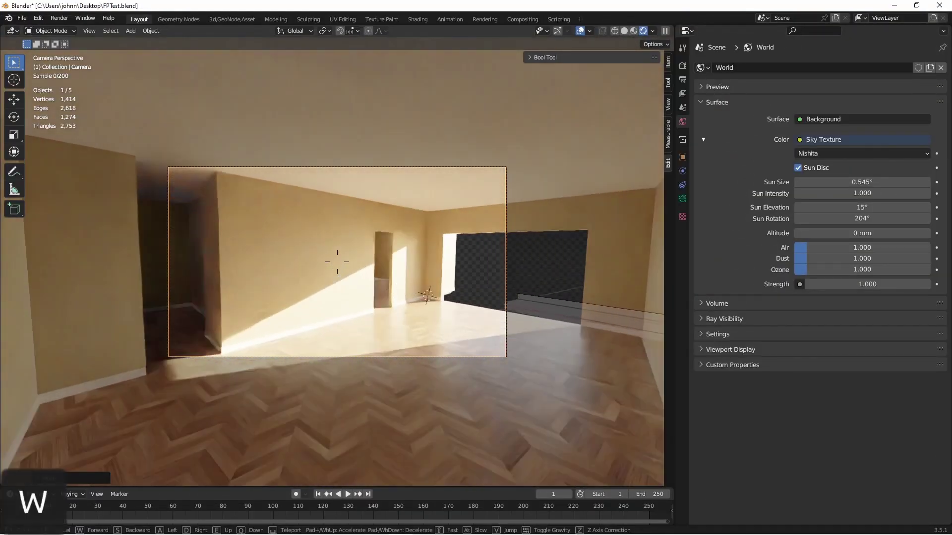
{"action": "key", "text": "w"}
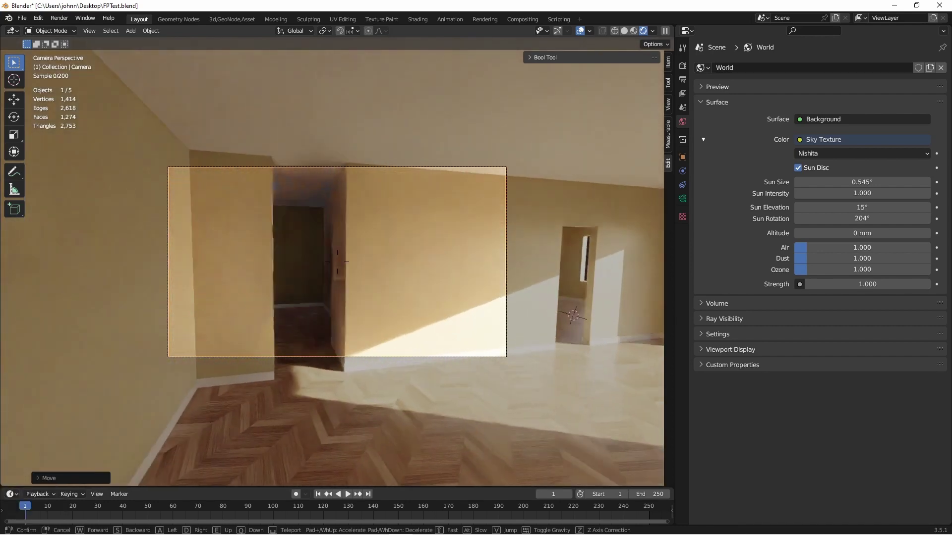
{"action": "key", "text": "w"}
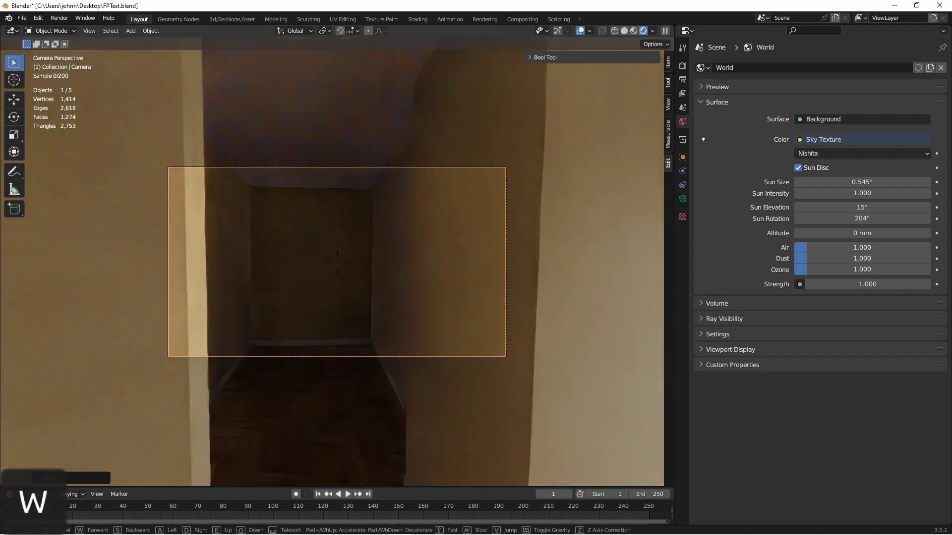
{"action": "key", "text": "w"}
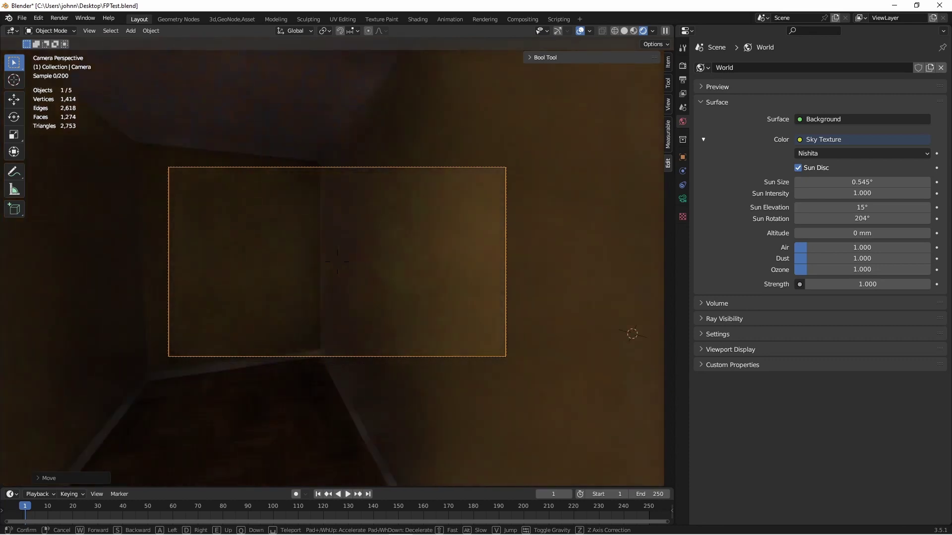
{"action": "key", "text": "w"}
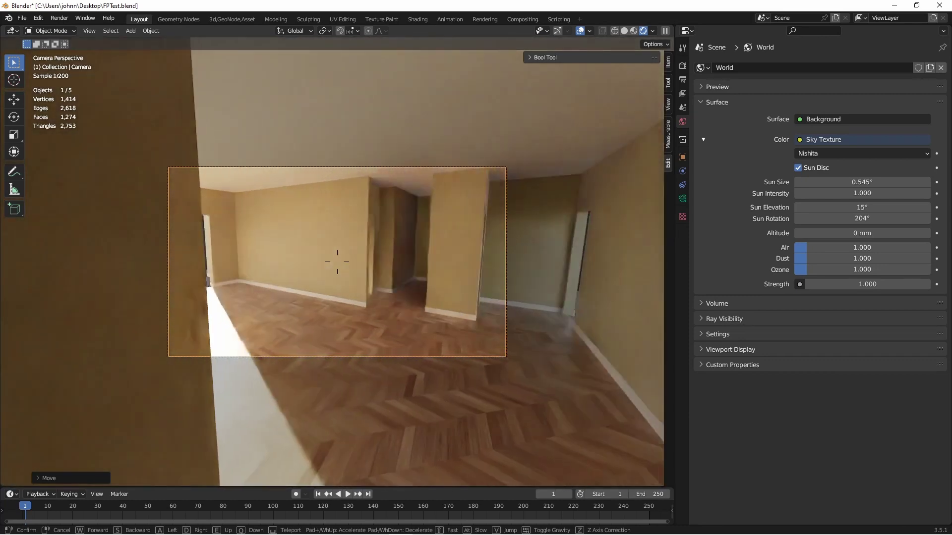
{"action": "key", "text": "w"}
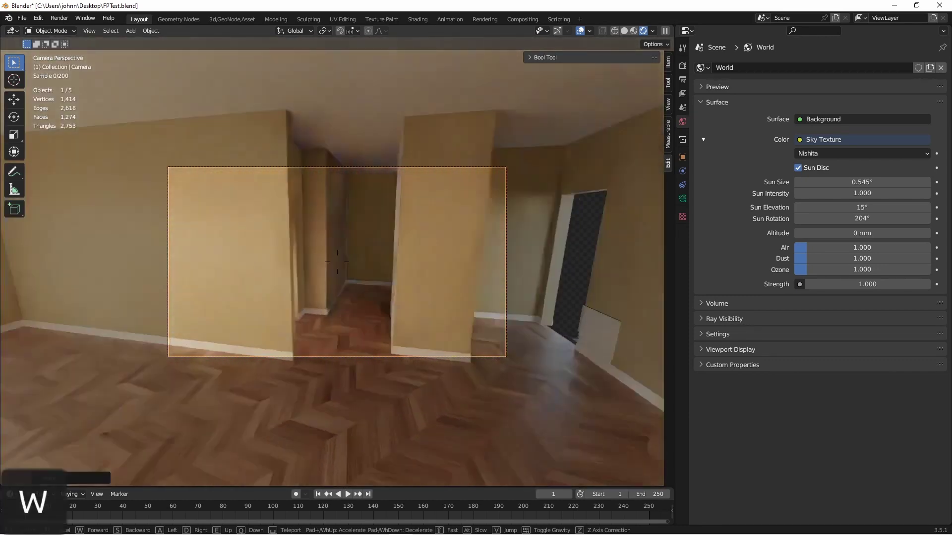
{"action": "key", "text": "w"}
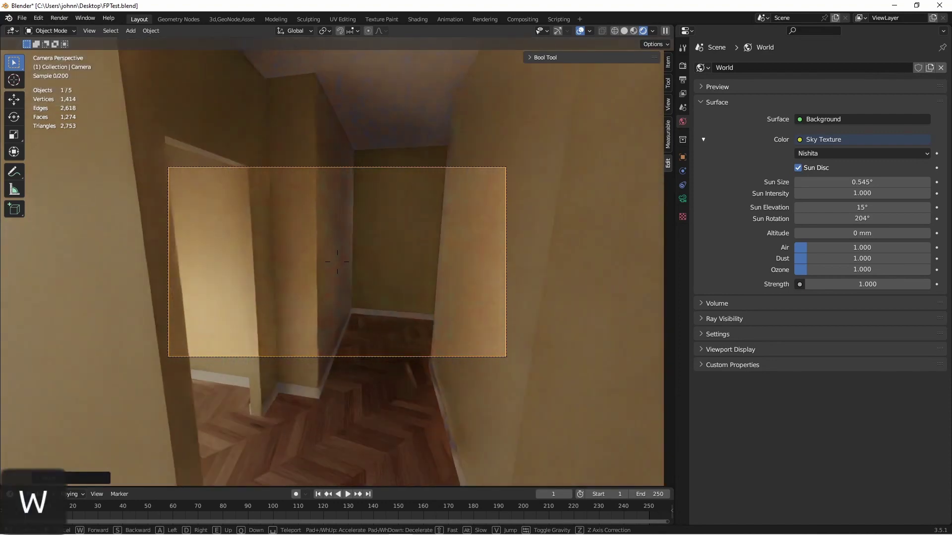
{"action": "key", "text": "w"}
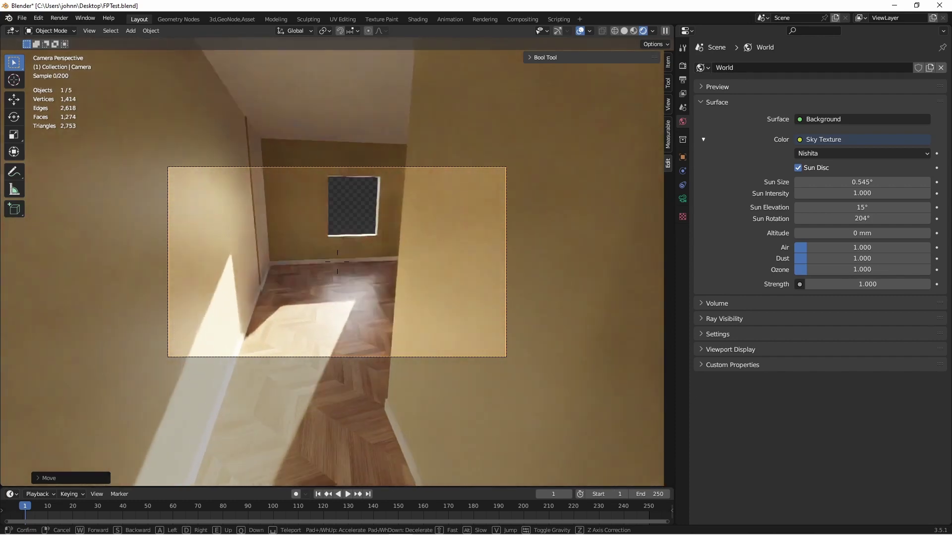
{"action": "key", "text": "w"}
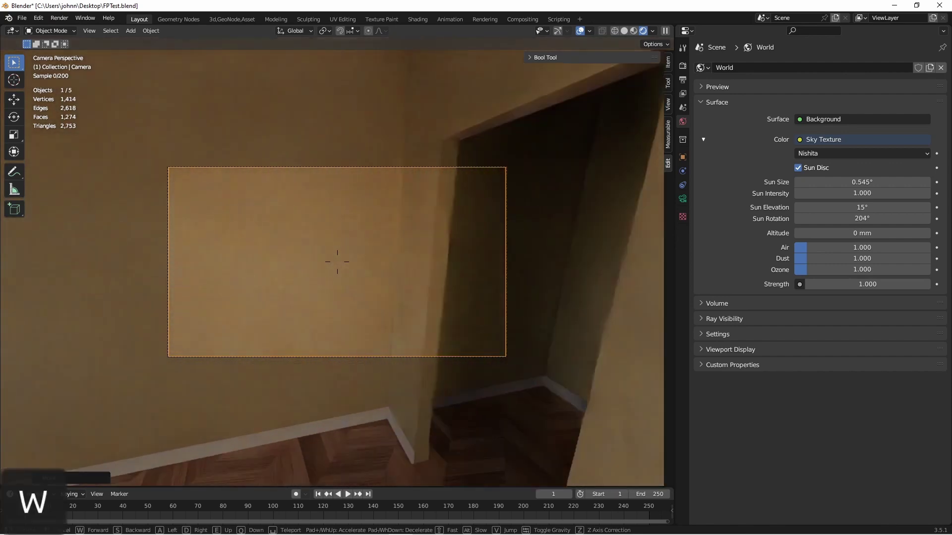
{"action": "key", "text": "w"}
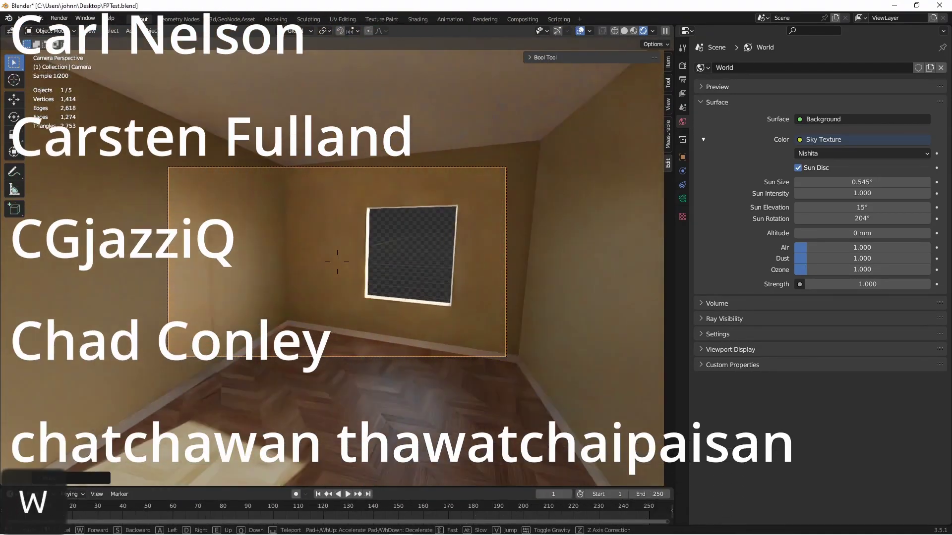
{"action": "key", "text": "w"}
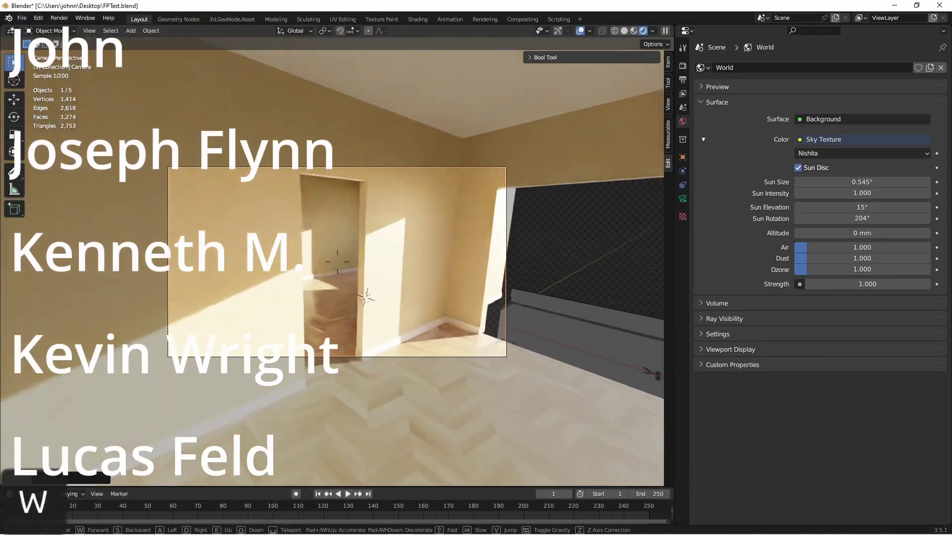
{"action": "key", "text": "w"}
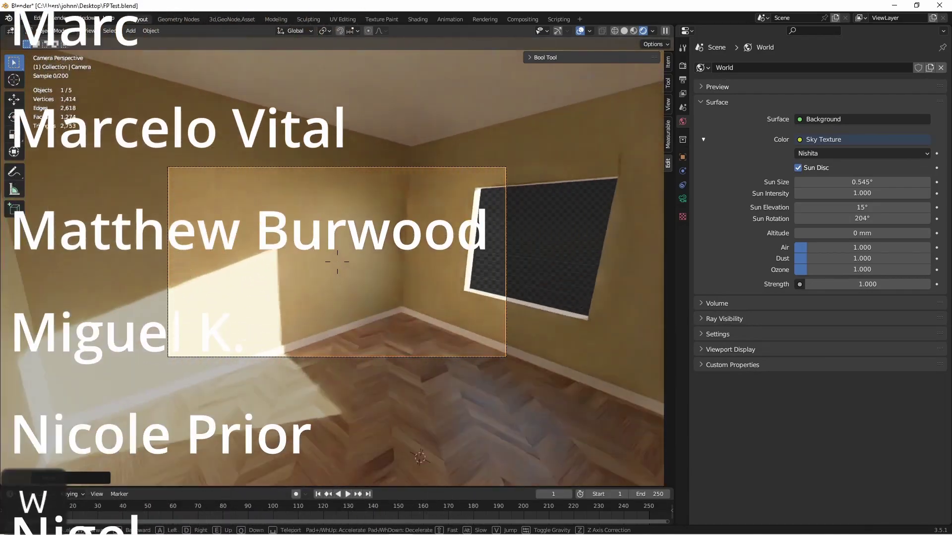
{"action": "key", "text": "w"}
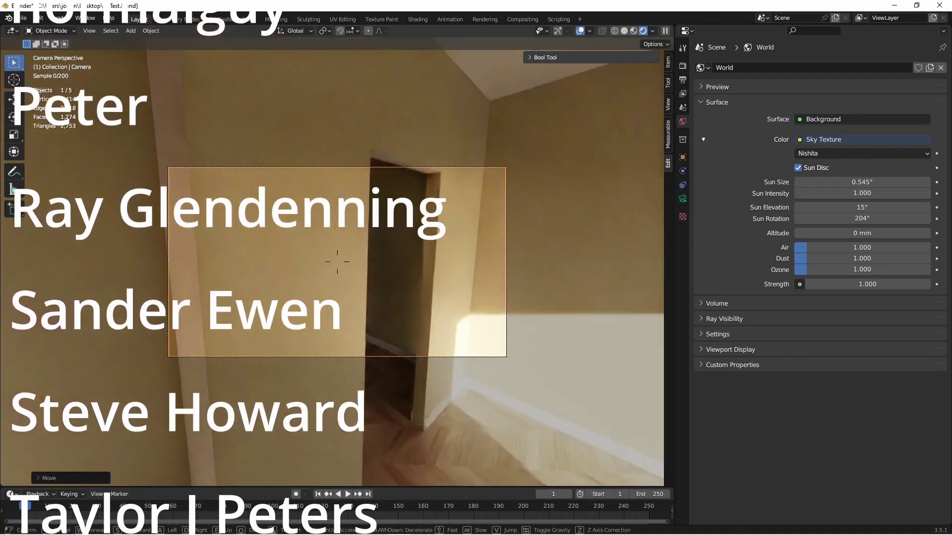